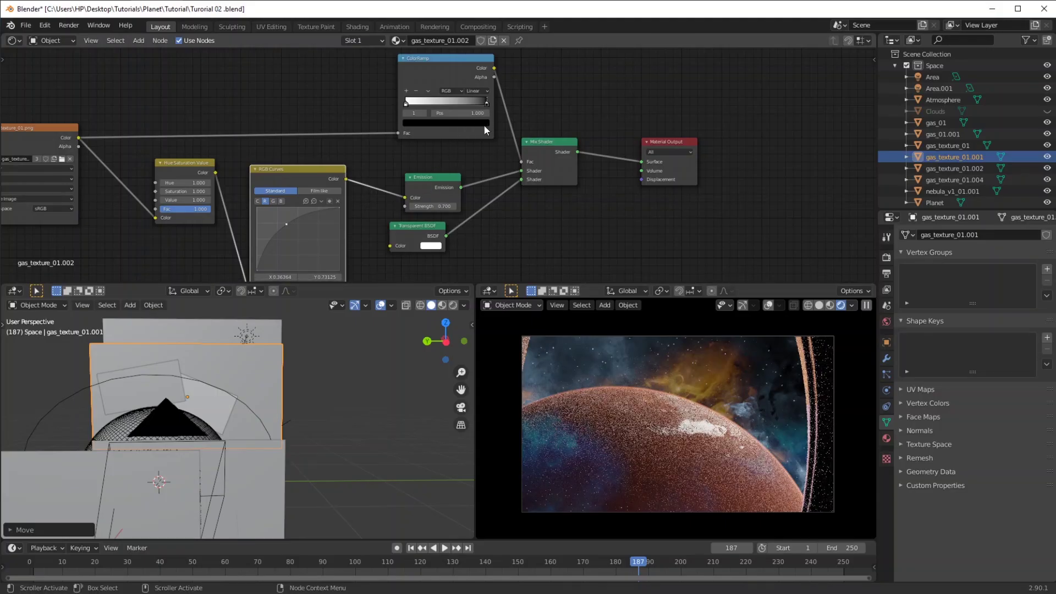
- Inspect the ColorRamp's black stop and switch the lower area to the Graph Editor
click(484, 125)
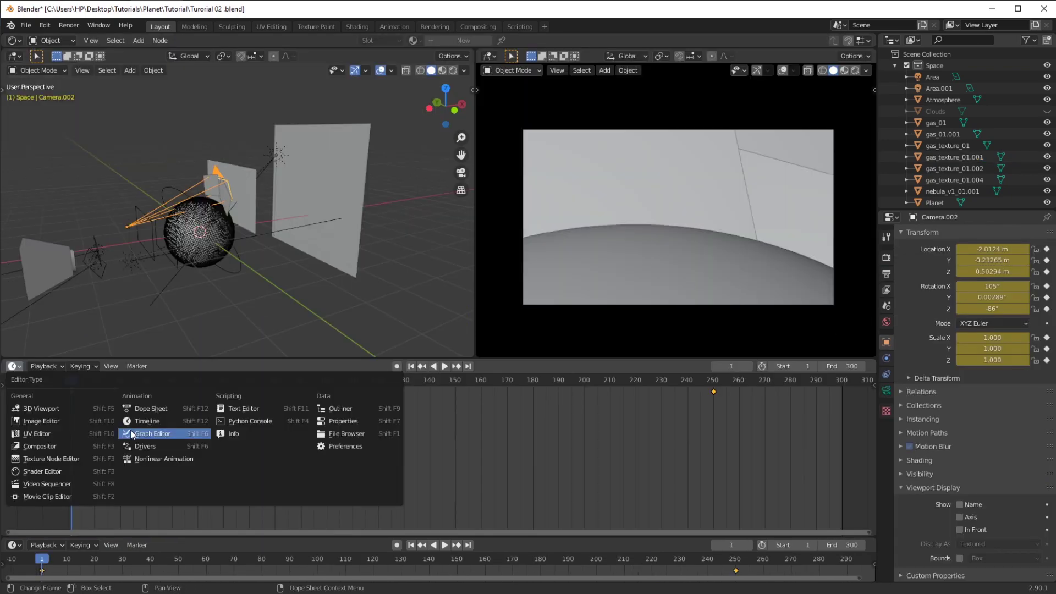
click(131, 430)
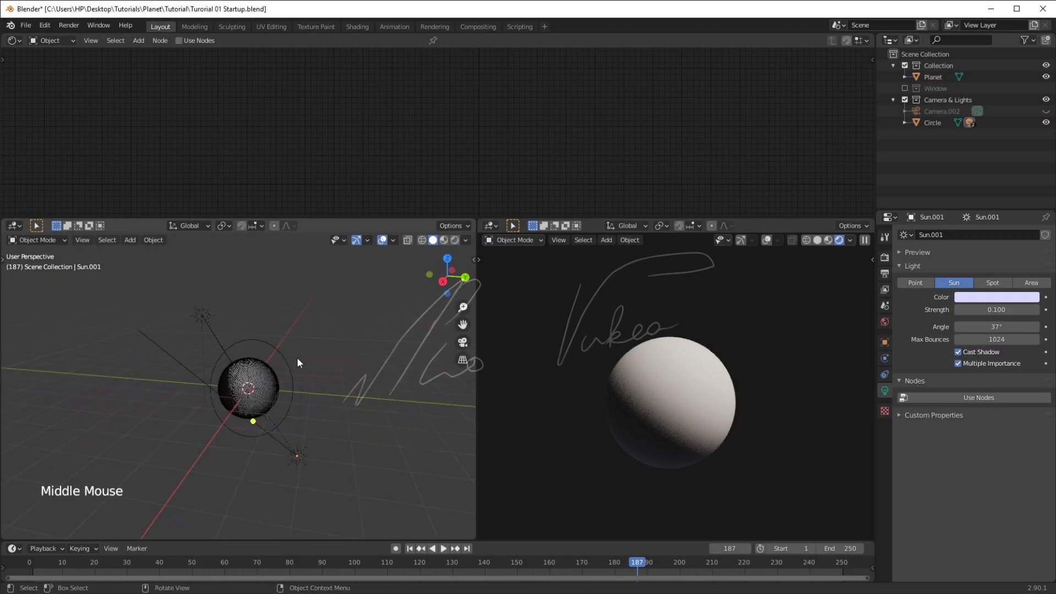
- Select the Circle ring, cancel a move, and begin a free trackball rotation of it
click(288, 355)
key(g)
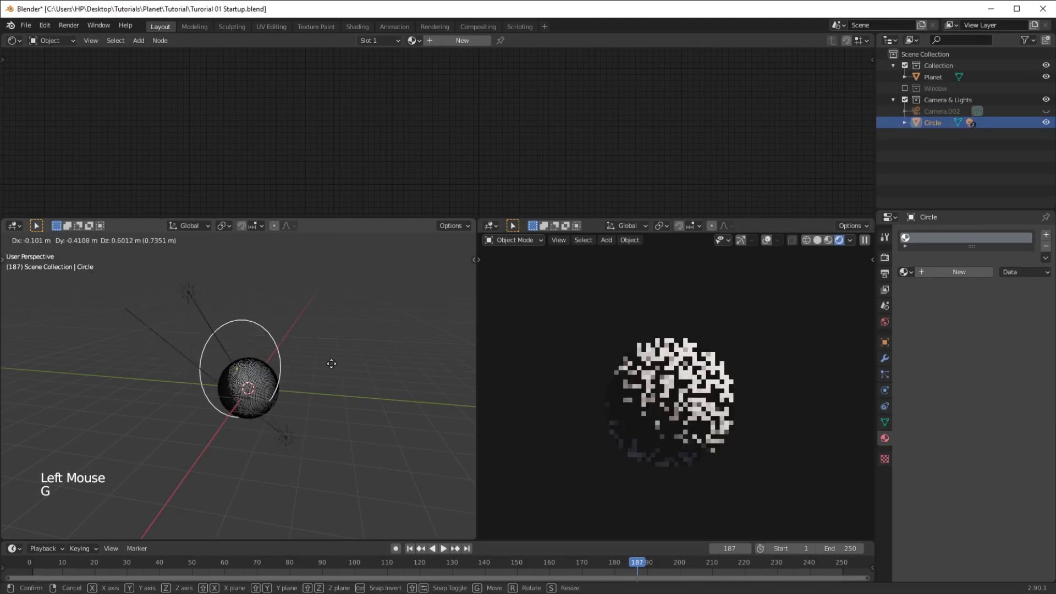
right_click(332, 365)
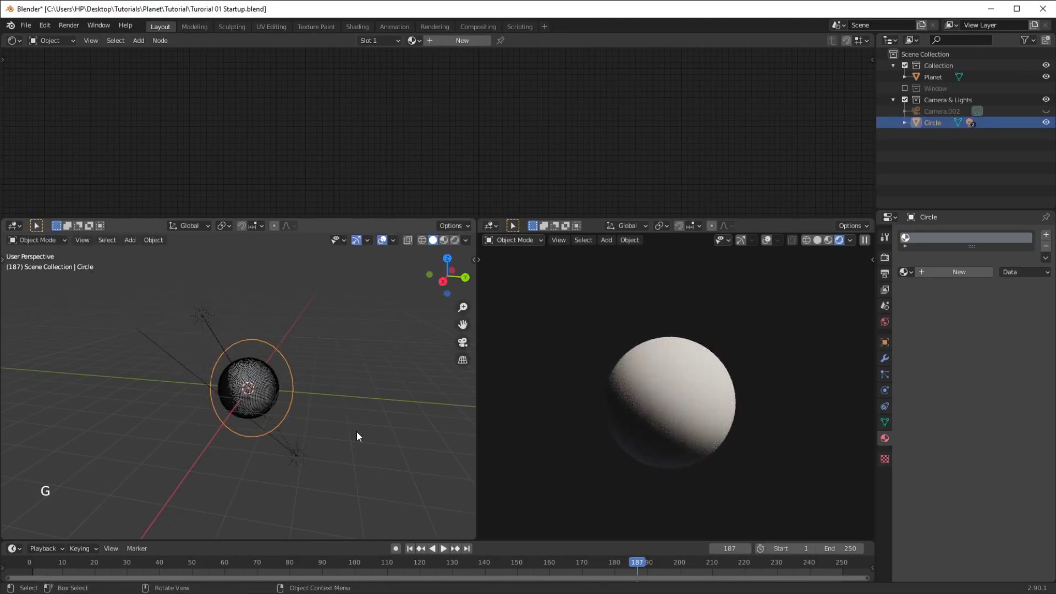
key(r)
key(r)
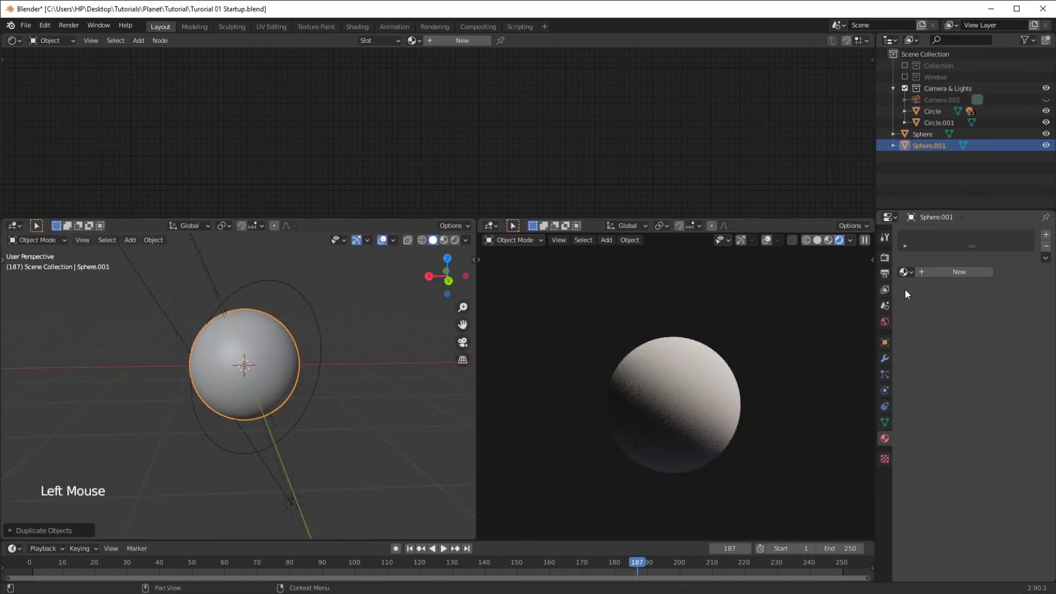
- Assign the blue Material to Sphere.001 and give it a free rotation
click(903, 271)
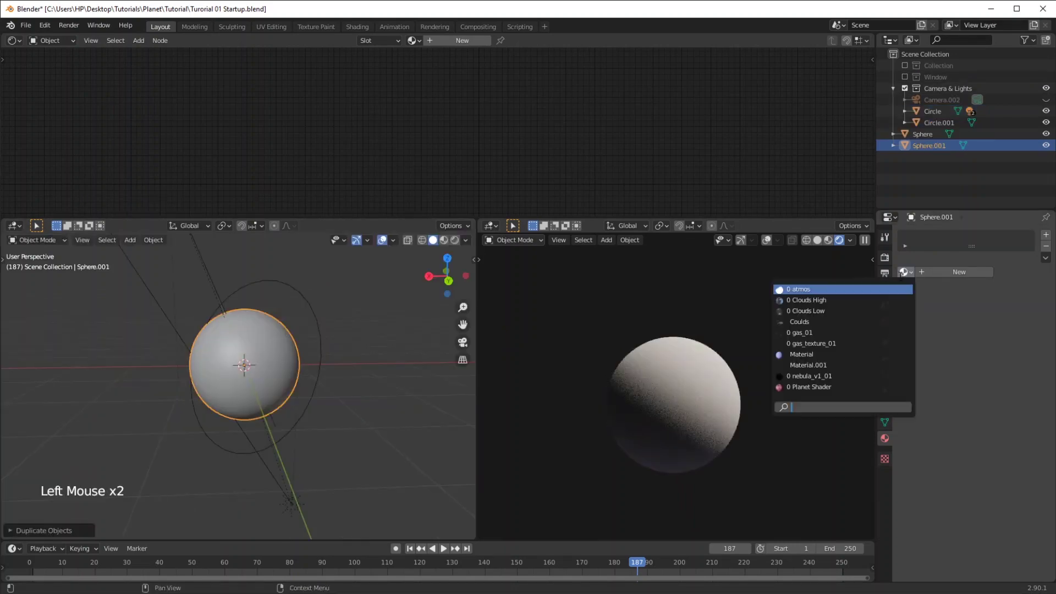
click(890, 354)
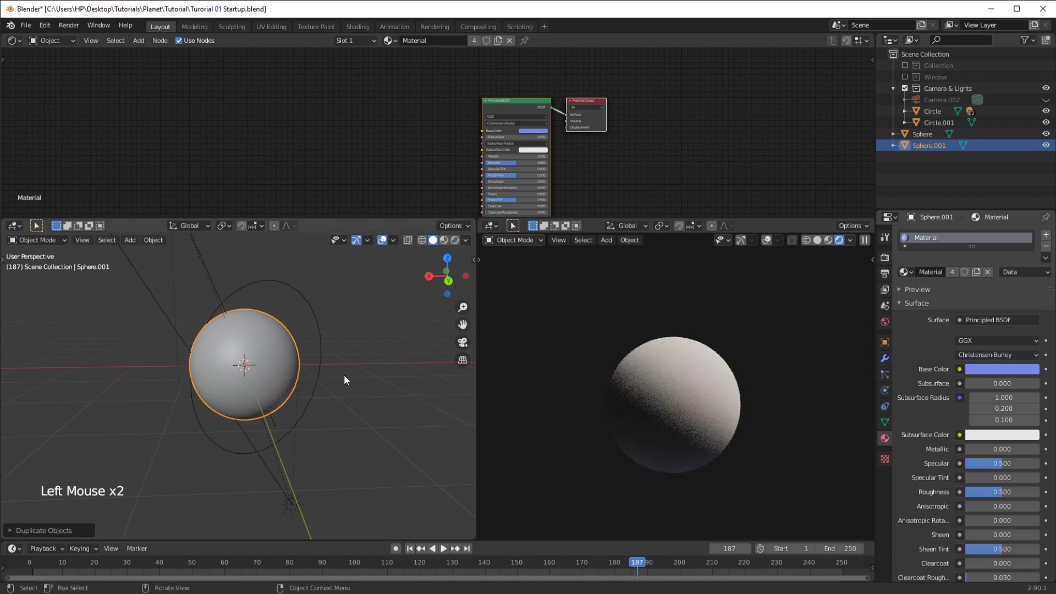
key(r)
key(r)
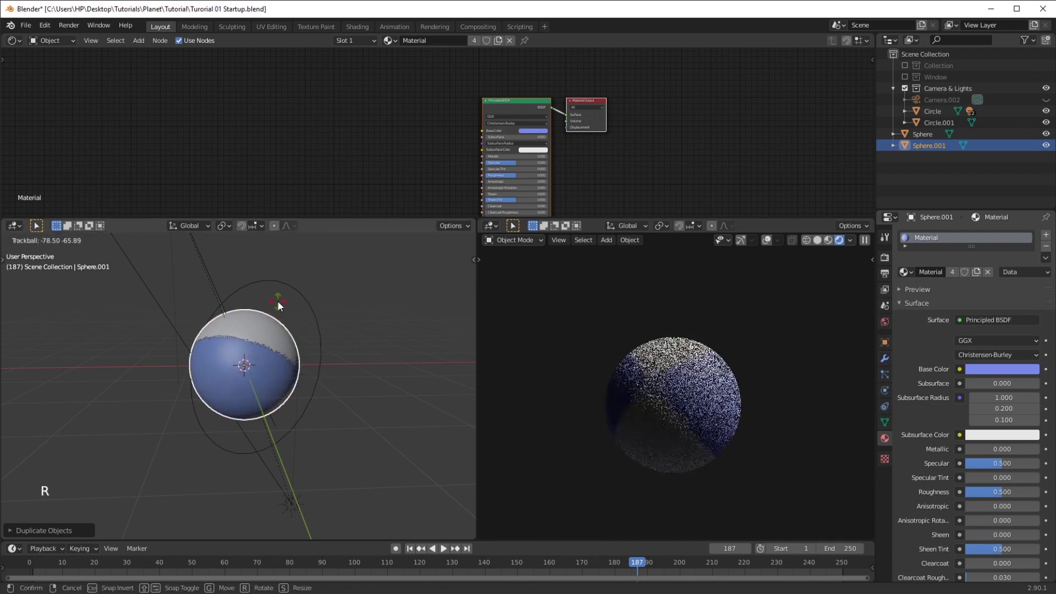
click(279, 301)
middle_drag(731, 433, 753, 431)
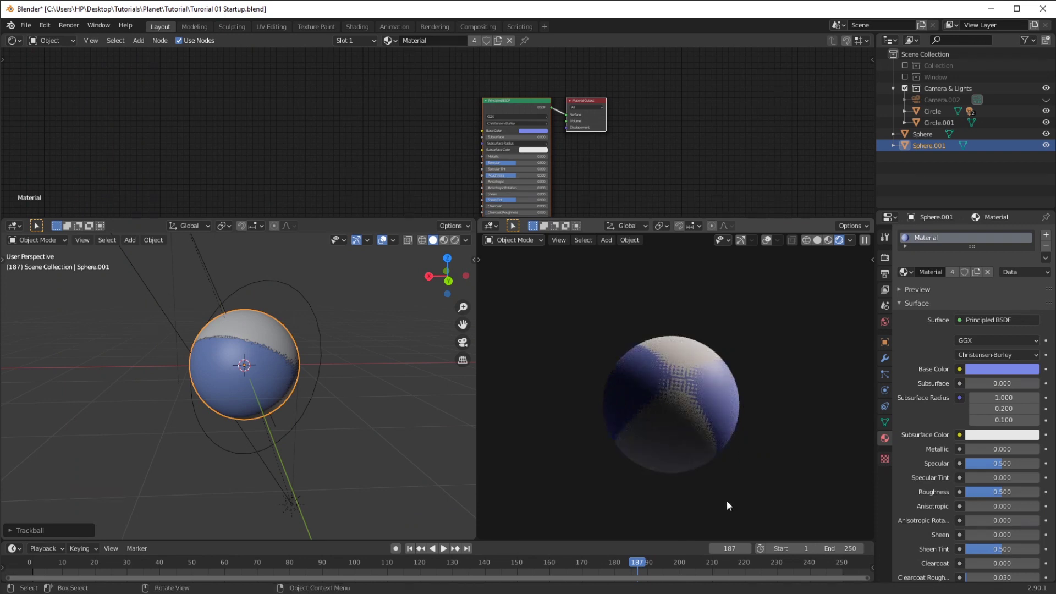
- Round both Sphere.001 and Sphere into perfect spheres with To Sphere in edit mode
key(Tab)
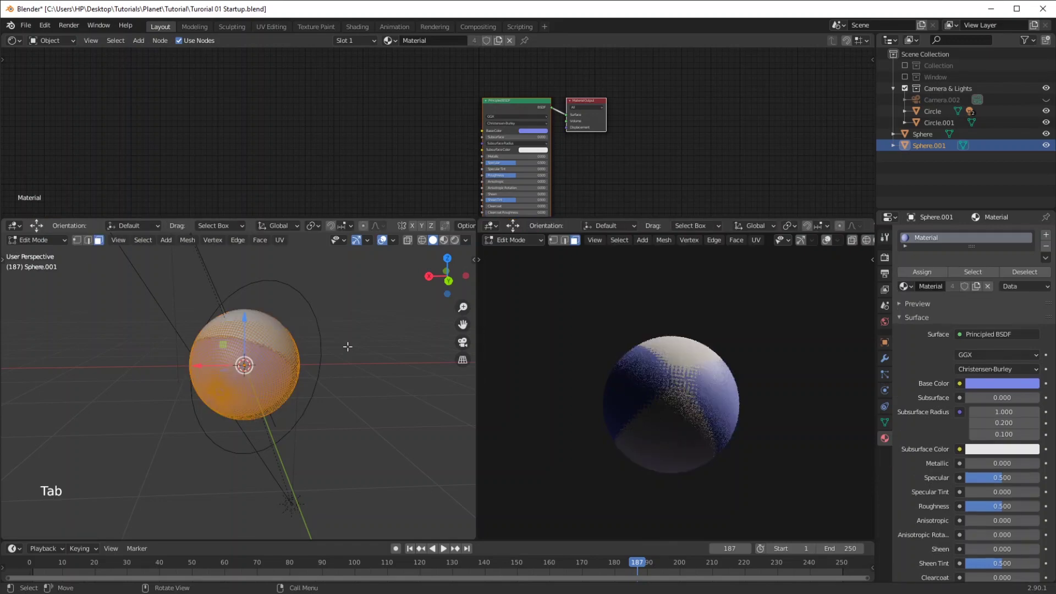
key(shift+alt+s)
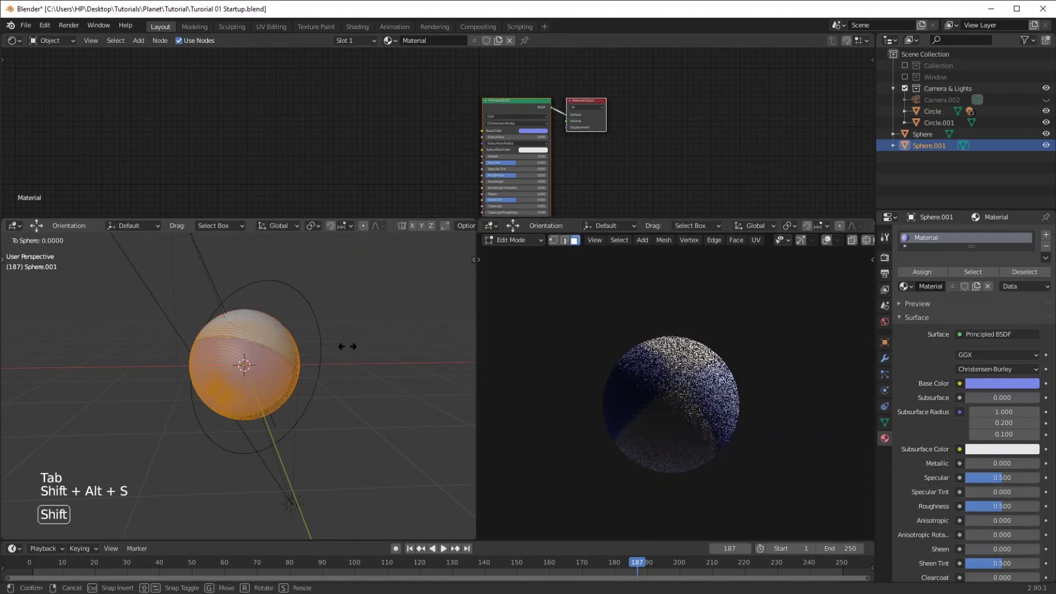
click(268, 501)
key(Tab)
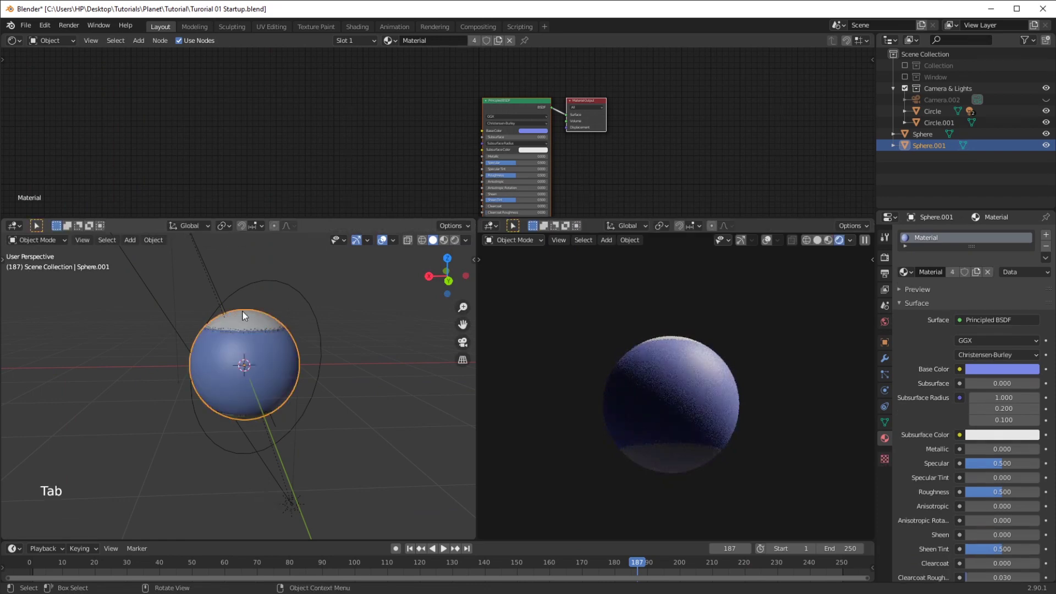
click(242, 312)
key(Tab)
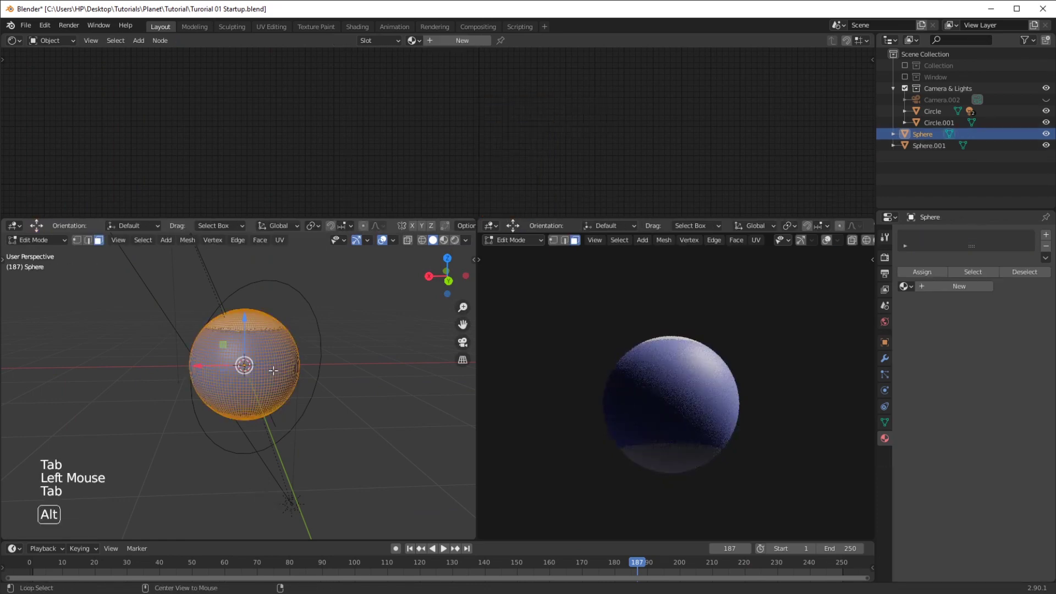
key(shift+alt+s)
click(115, 411)
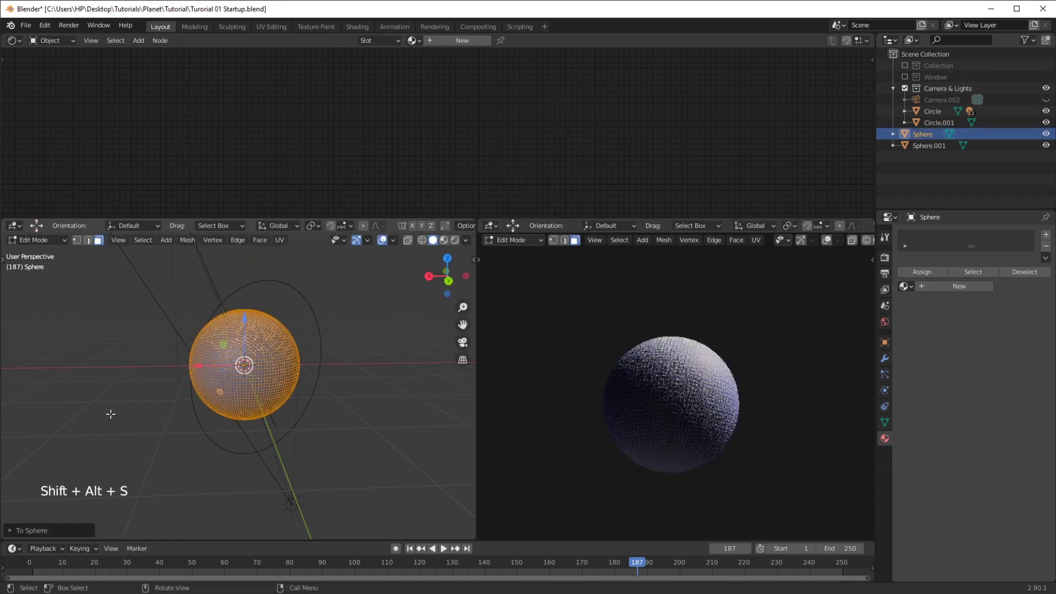
key(Tab)
- Rescale the blue Sphere.001 and rotate it to a new orientation
click(241, 387)
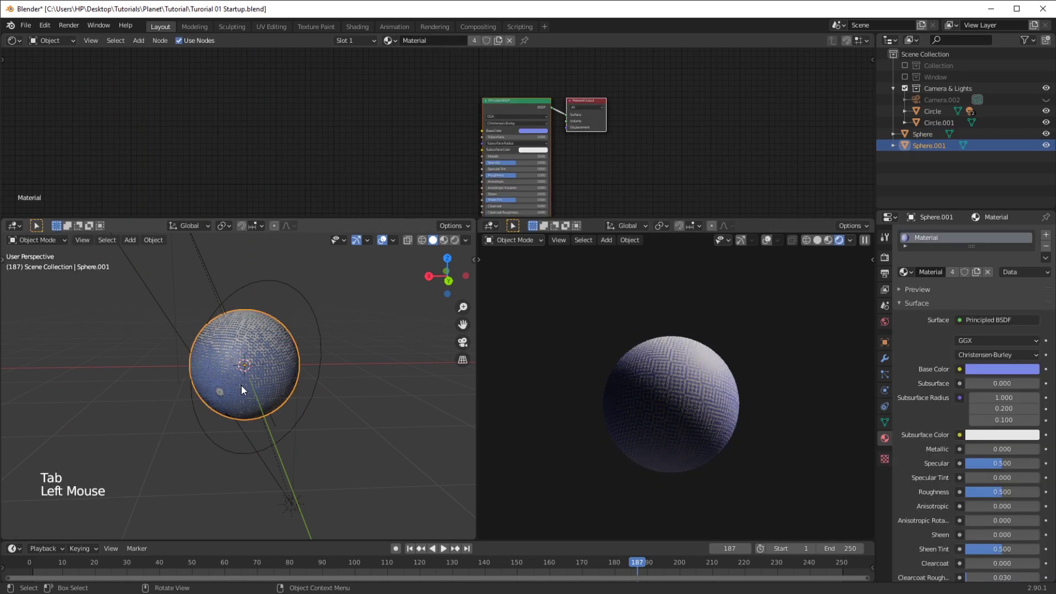
key(s)
click(302, 460)
key(r)
key(r)
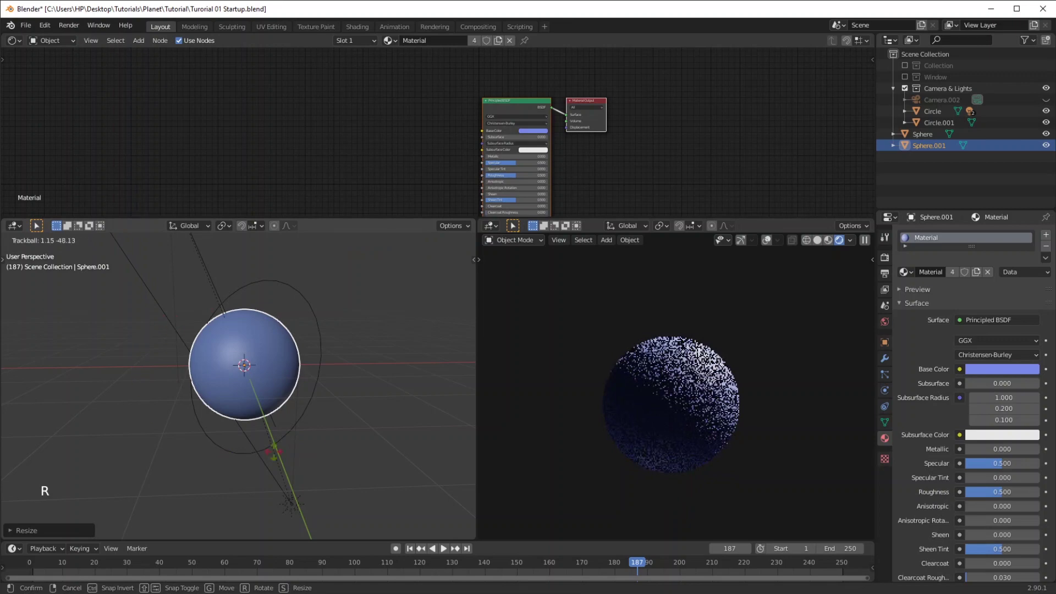
click(239, 307)
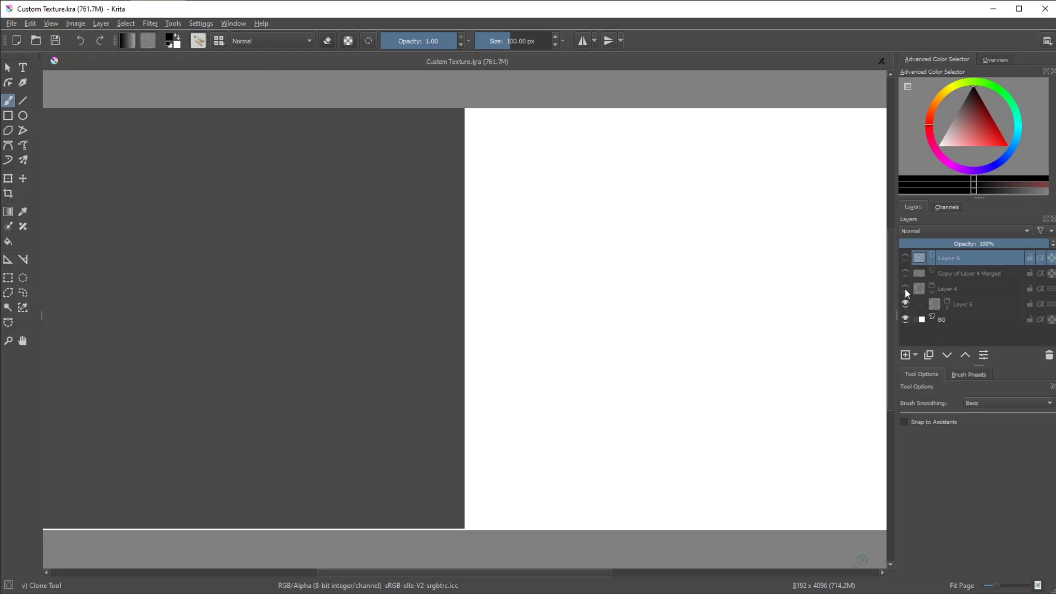
- Turn on visibility for Layer 4, Copy of Layer 4 Merged and Layer 6
click(905, 288)
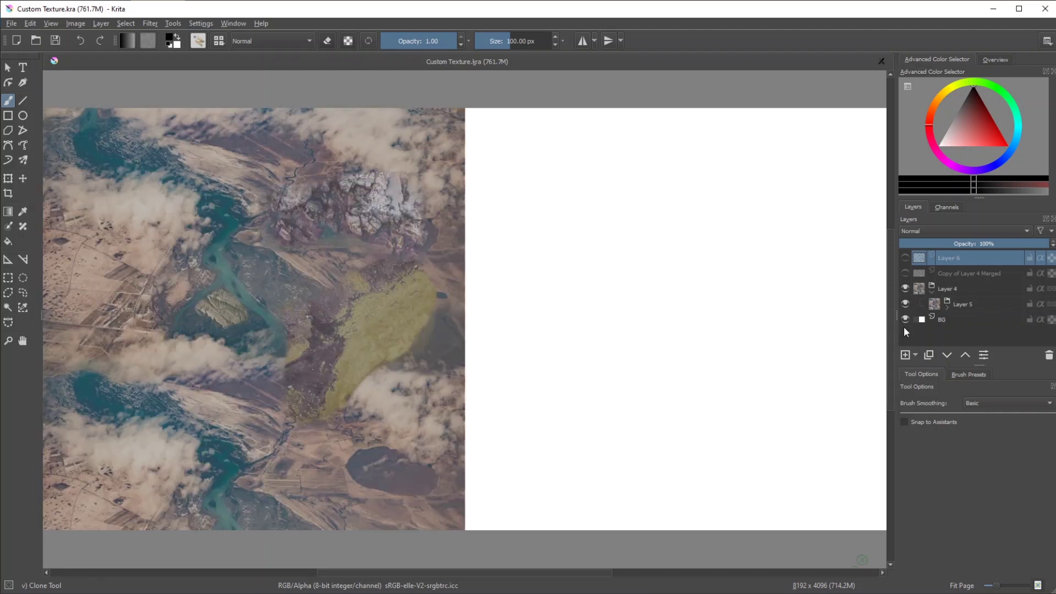
click(905, 273)
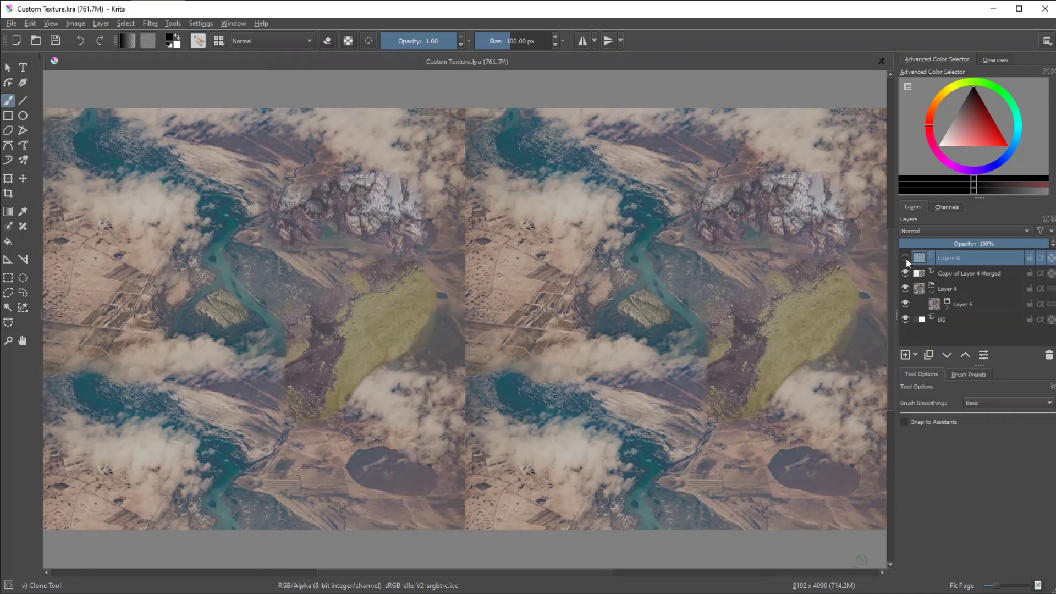
click(905, 257)
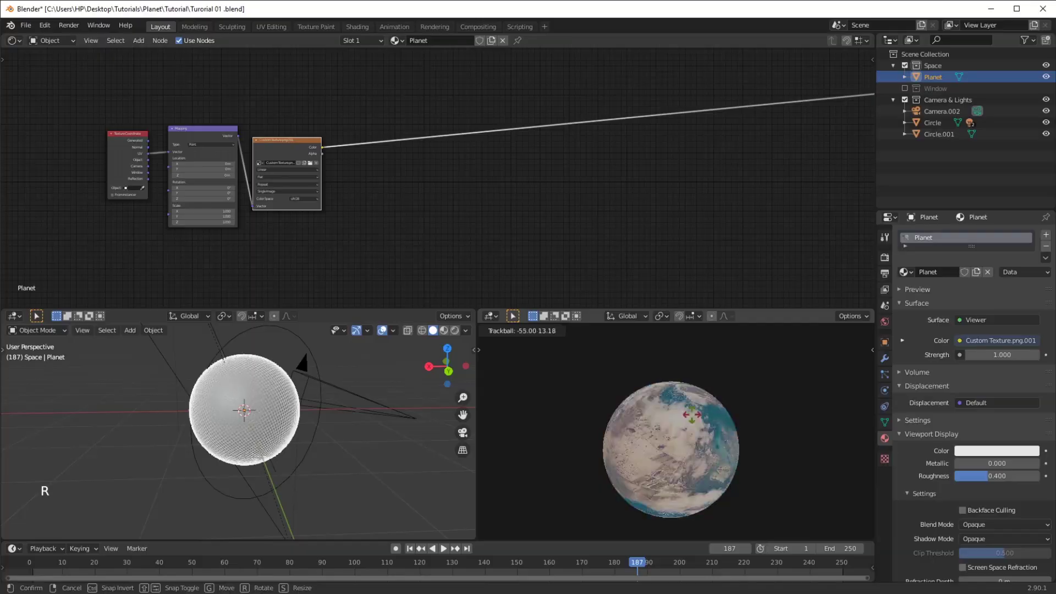
- Rotate the textured planet to a new orientation in four passes, then box-select the three texture nodes
key(r)
key(r)
click(701, 415)
key(r)
key(r)
click(715, 417)
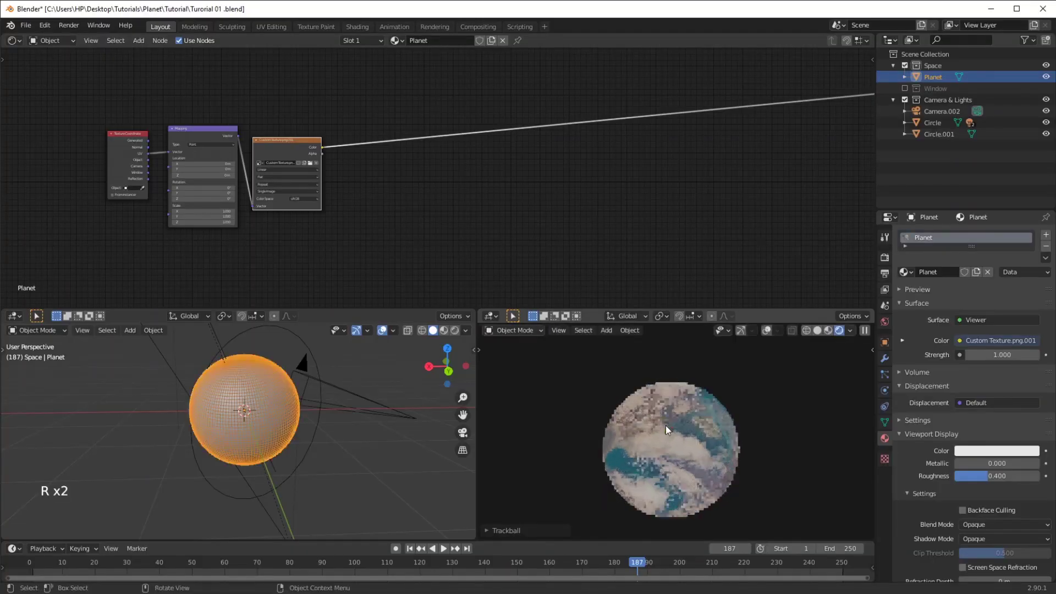
key(r)
key(r)
click(762, 408)
key(r)
click(767, 424)
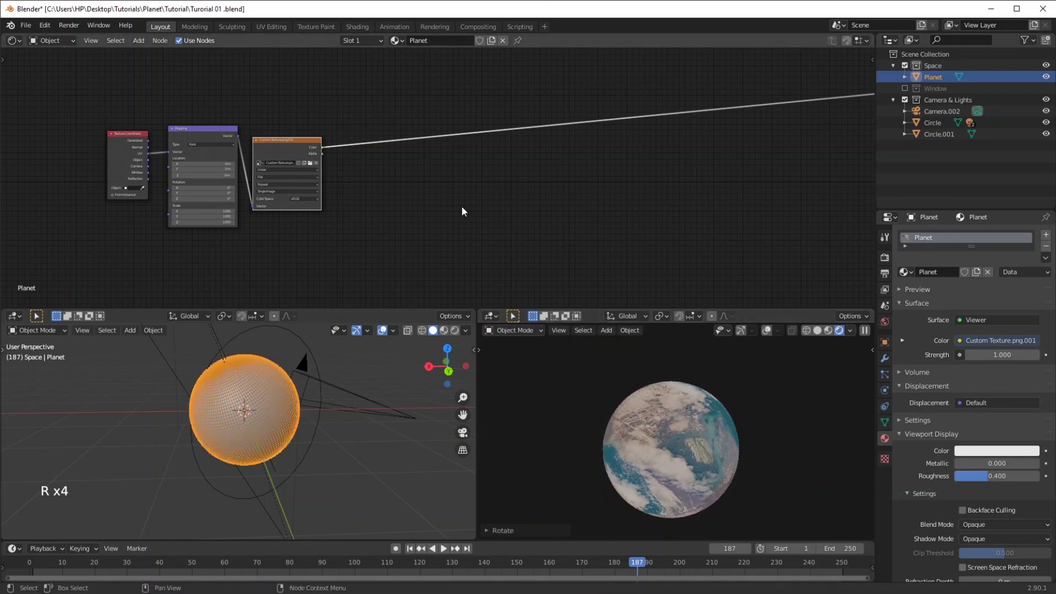
shift+scroll(461, 206, down, 2)
drag(109, 86, 274, 187)
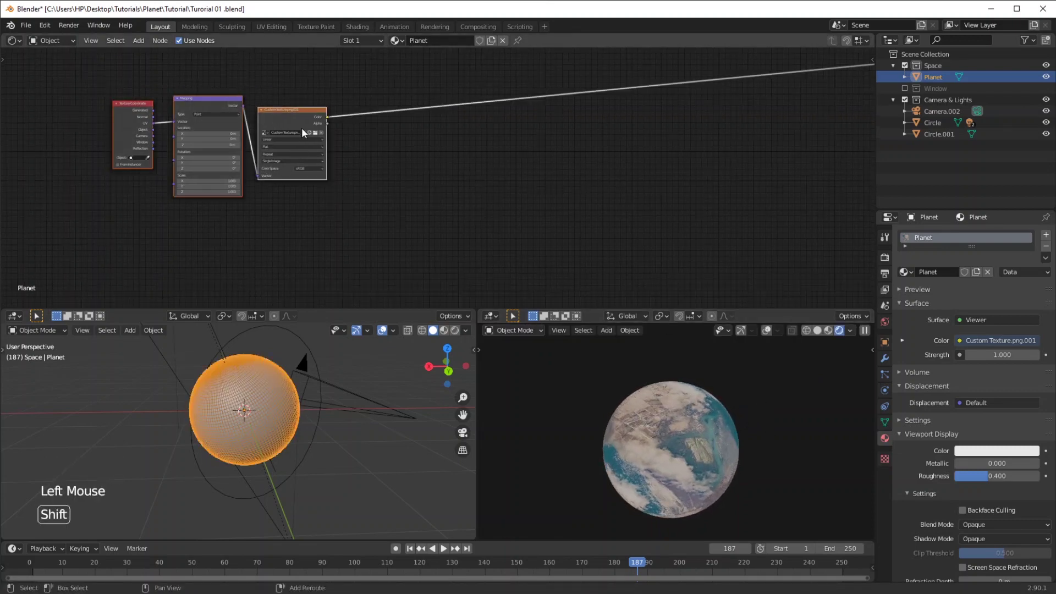
- Duplicate the three texture nodes, load mars_01_pd.png into the copy, and compare both textures
key(shift+d)
middle_drag(306, 258, 312, 210)
click(311, 210)
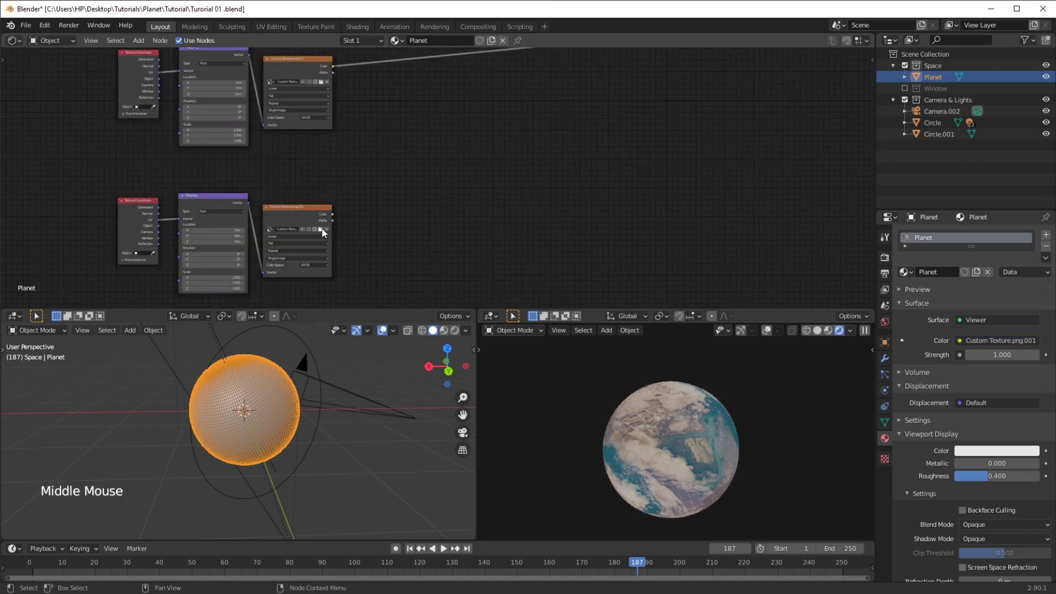
click(322, 230)
click(409, 263)
click(714, 541)
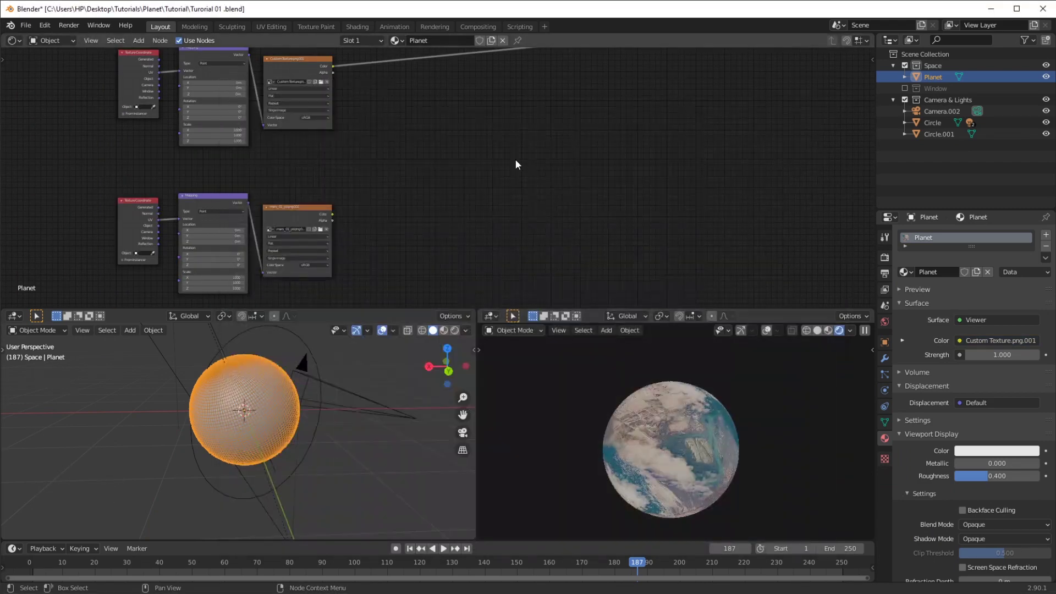
ctrl+shift+click(311, 210)
ctrl+shift+click(282, 68)
- Insert a MixRGB node onto the preview link
ctrl+middle_drag(282, 69, 407, 220)
key(shift+a)
text(mi)
click(408, 220)
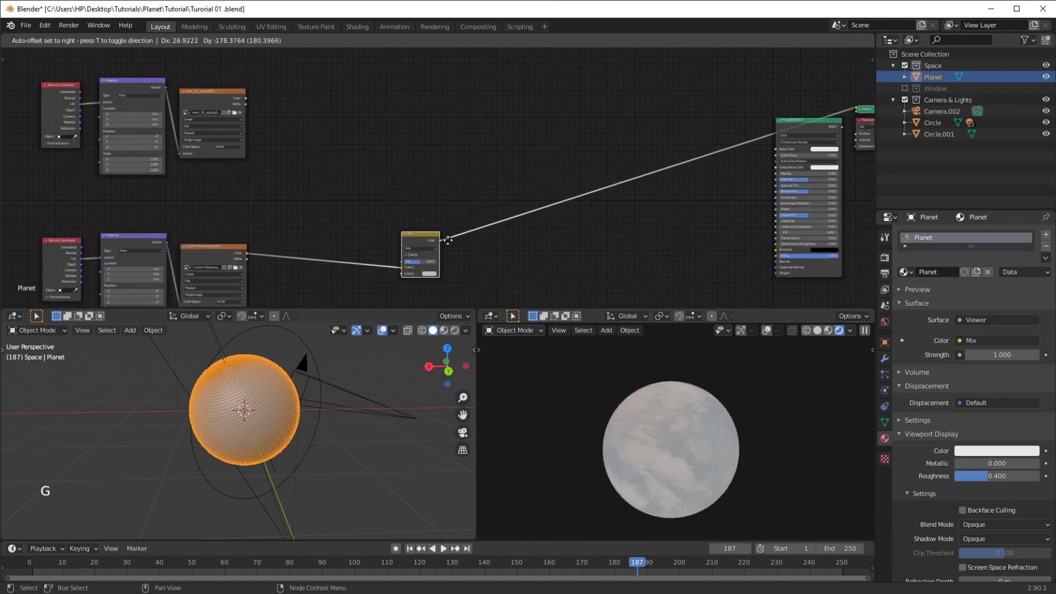
click(401, 255)
- Connect the Mars colour to the Mix node's Color1, tidying the link with two reroutes
ctrl+middle_drag(400, 255, 224, 99)
middle_drag(110, 55, 275, 154)
drag(263, 77, 445, 257)
shift+right_drag(300, 107, 332, 119)
key(g)
click(308, 110)
shift+right_drag(325, 160, 374, 165)
key(g)
click(343, 231)
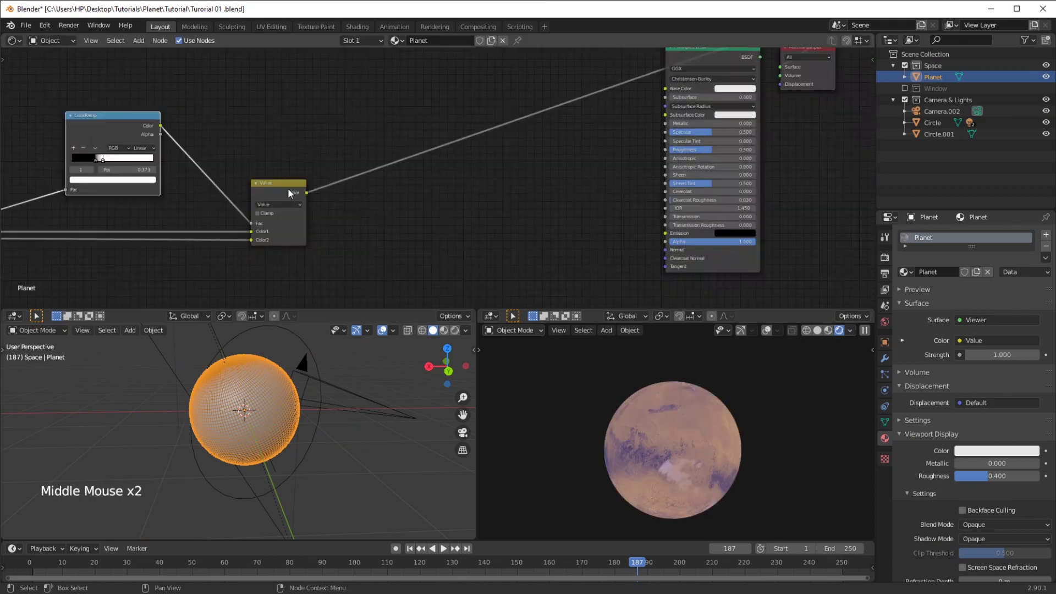
- Add RGB Curves feeding Base Color, route the Principled BSDF to the output, and view through camera
key(shift+a)
text(rgb)
click(402, 277)
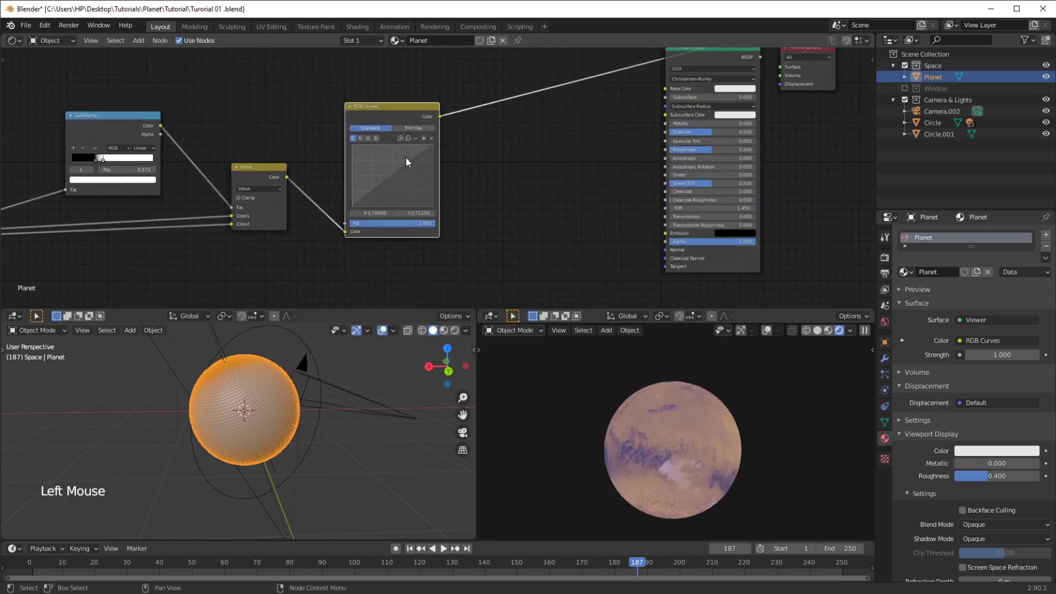
click(405, 157)
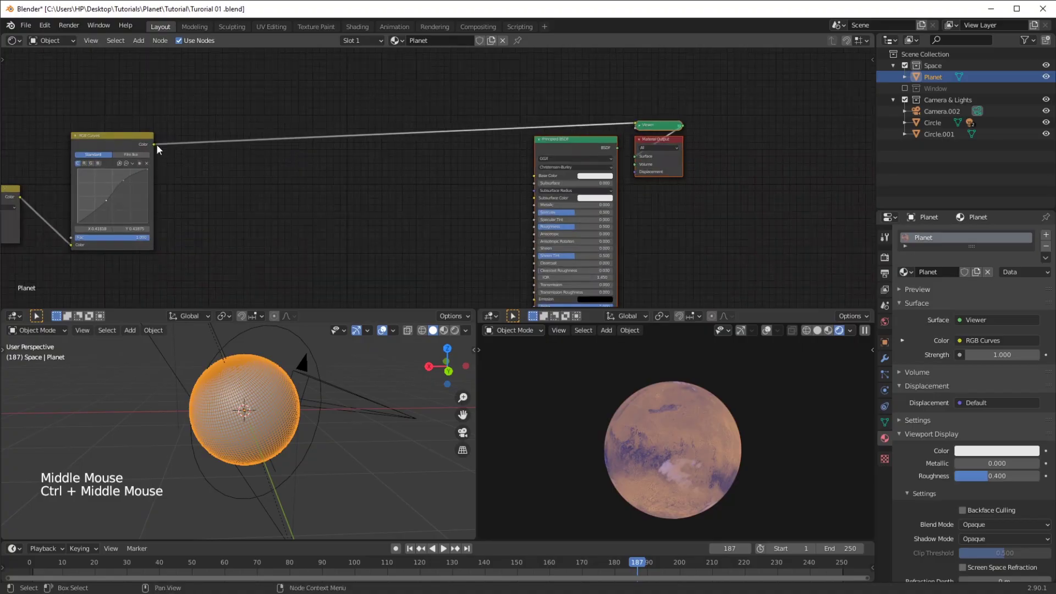
drag(156, 144, 534, 175)
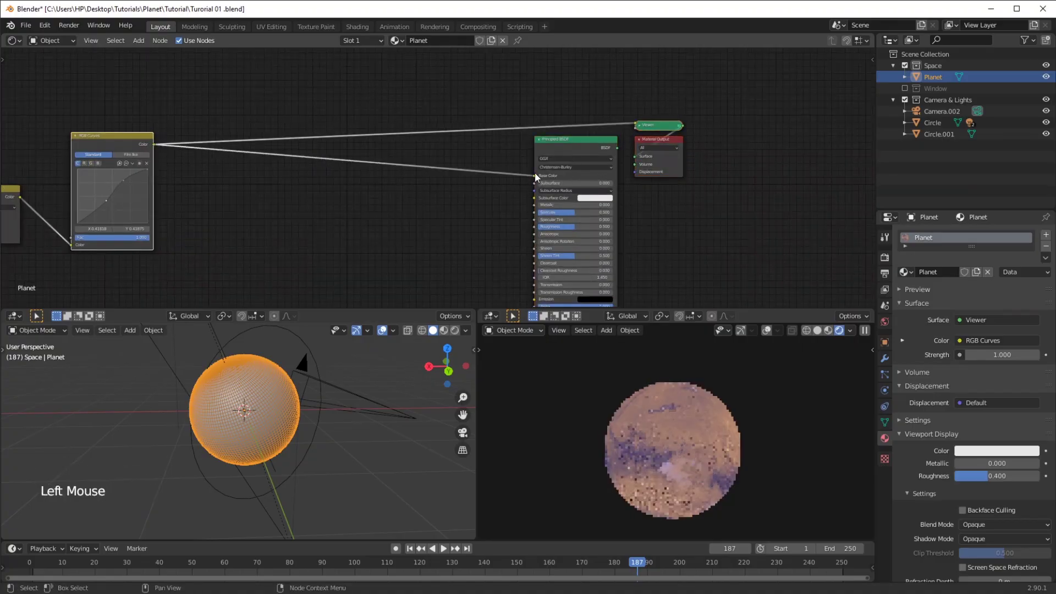
ctrl+shift+click(571, 148)
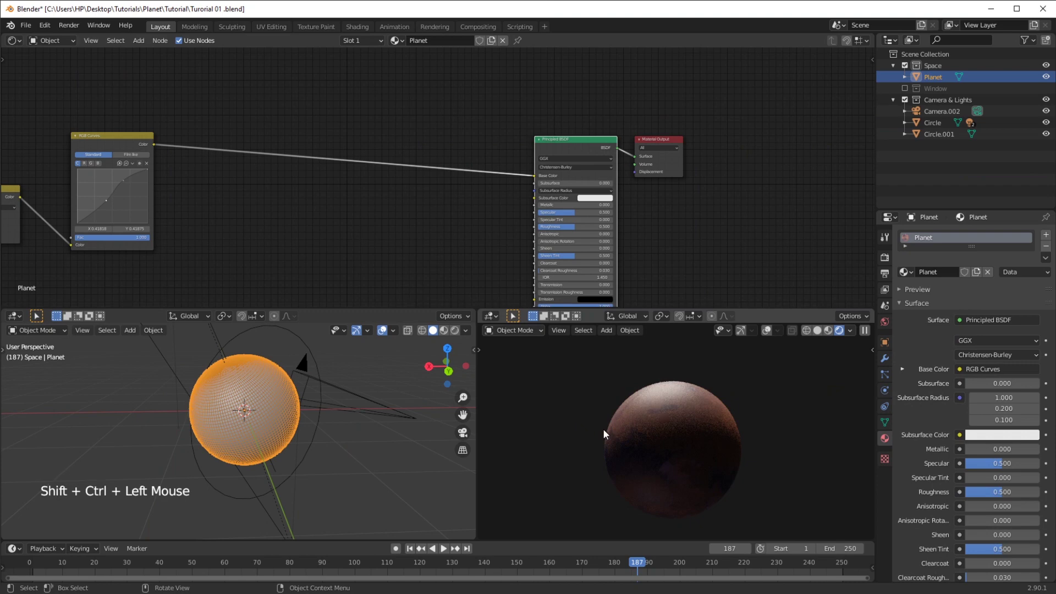
key(KP_0)
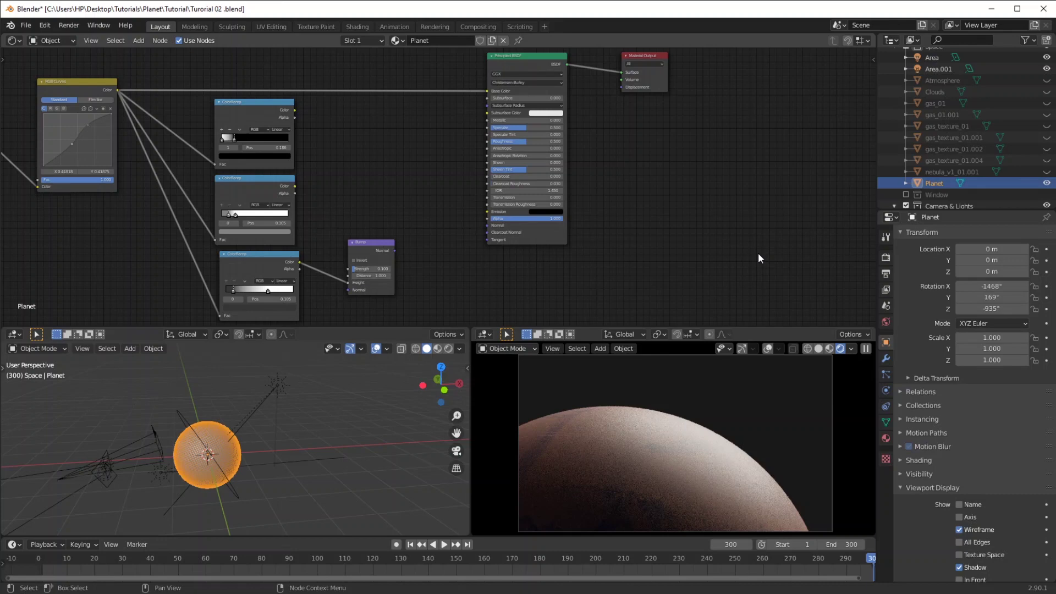
- Preview each of the three ColorRamp masks on the planet
ctrl+shift+click(270, 110)
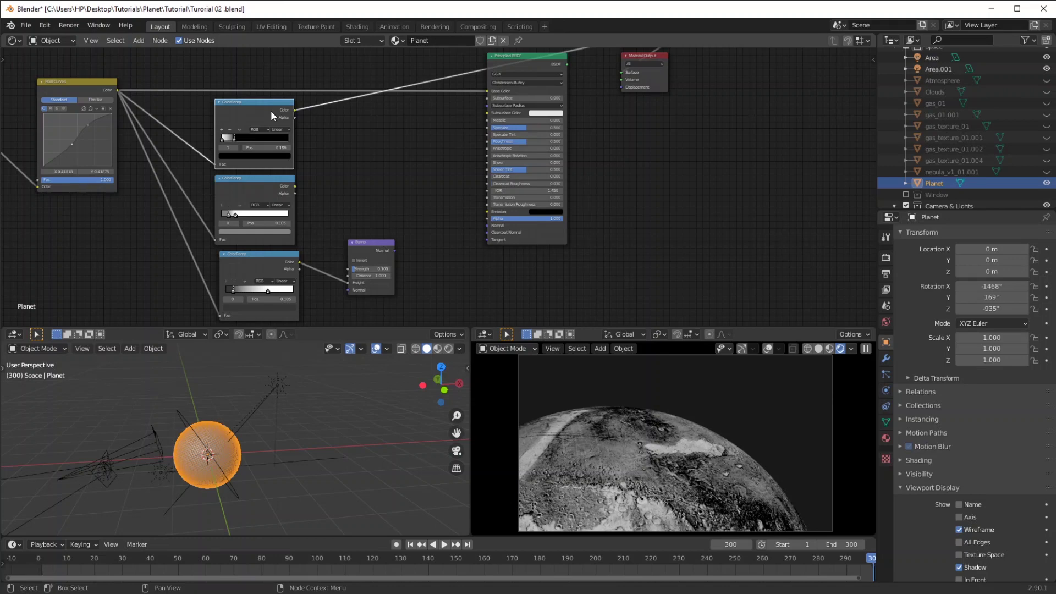
ctrl+shift+click(275, 189)
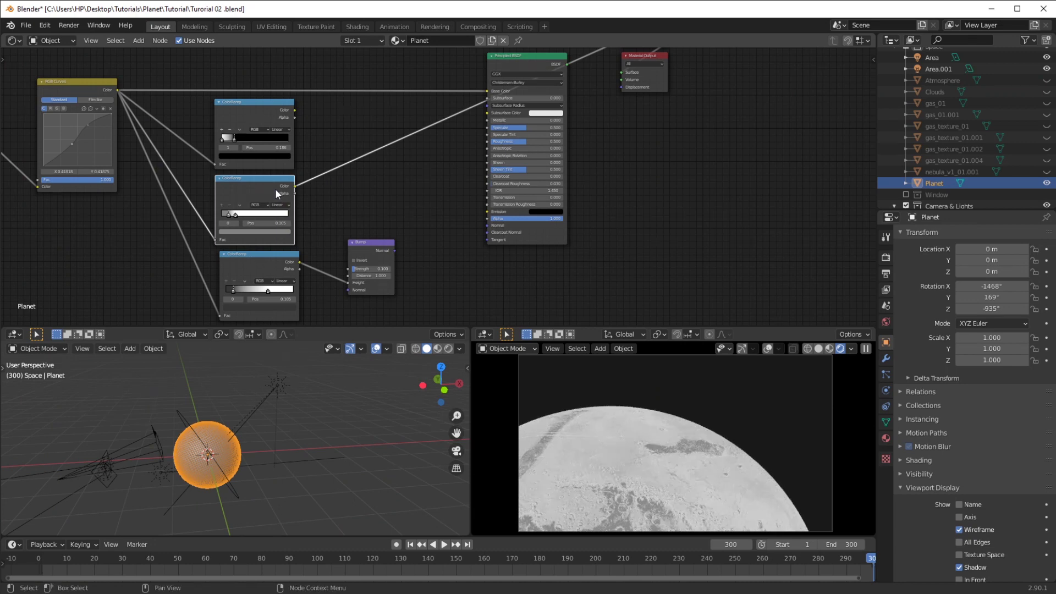
ctrl+shift+click(275, 259)
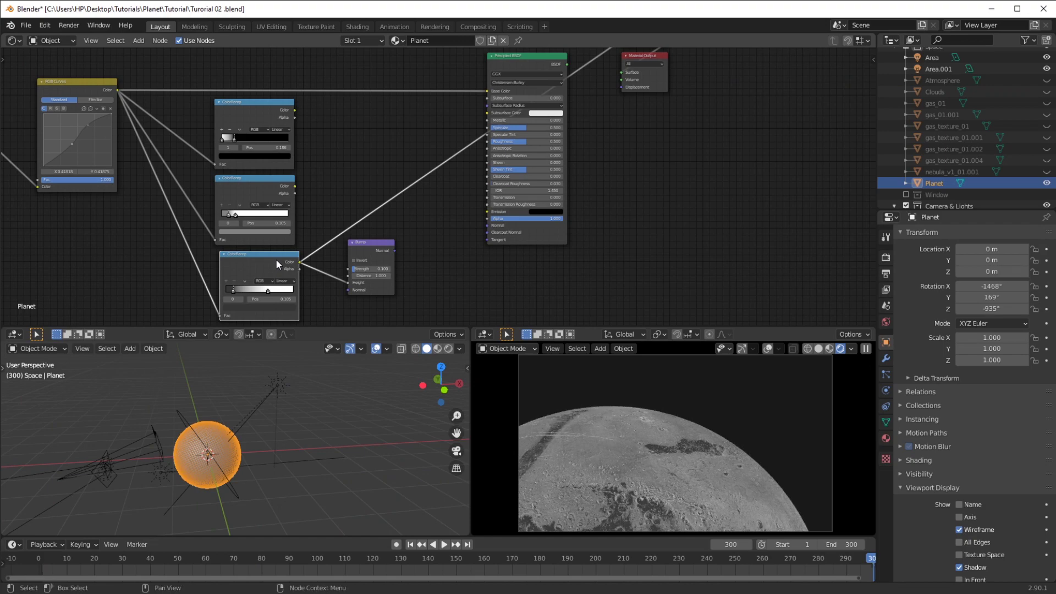
- Link the masks to BSDF Specular and Roughness and the bump result to Normal
drag(295, 110, 486, 127)
drag(296, 185, 487, 142)
drag(394, 250, 487, 226)
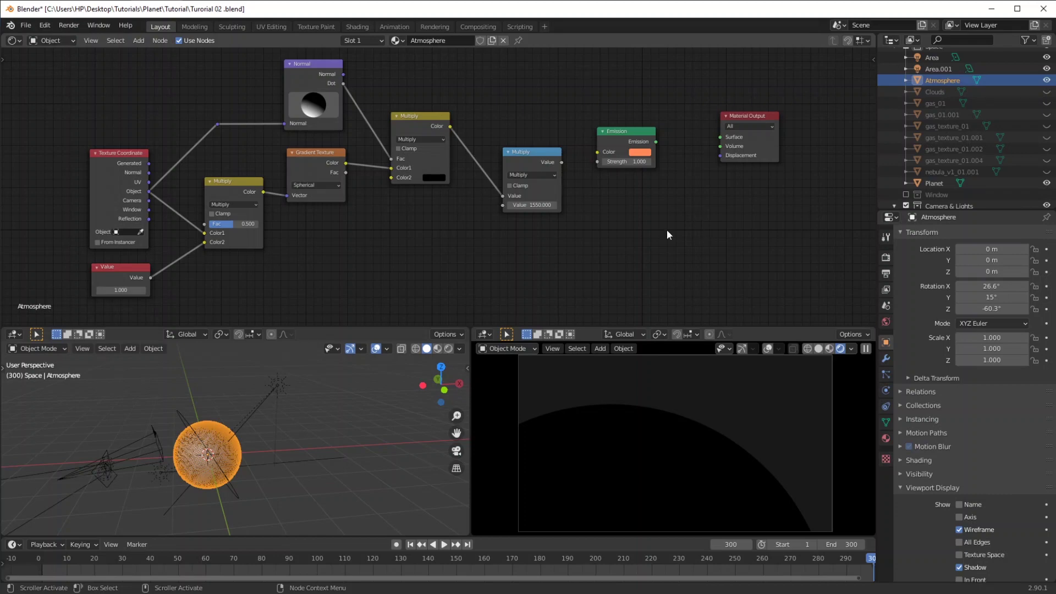
- Route the Emission shader into the Volume output, with strength driven by the Multiply value
key(g)
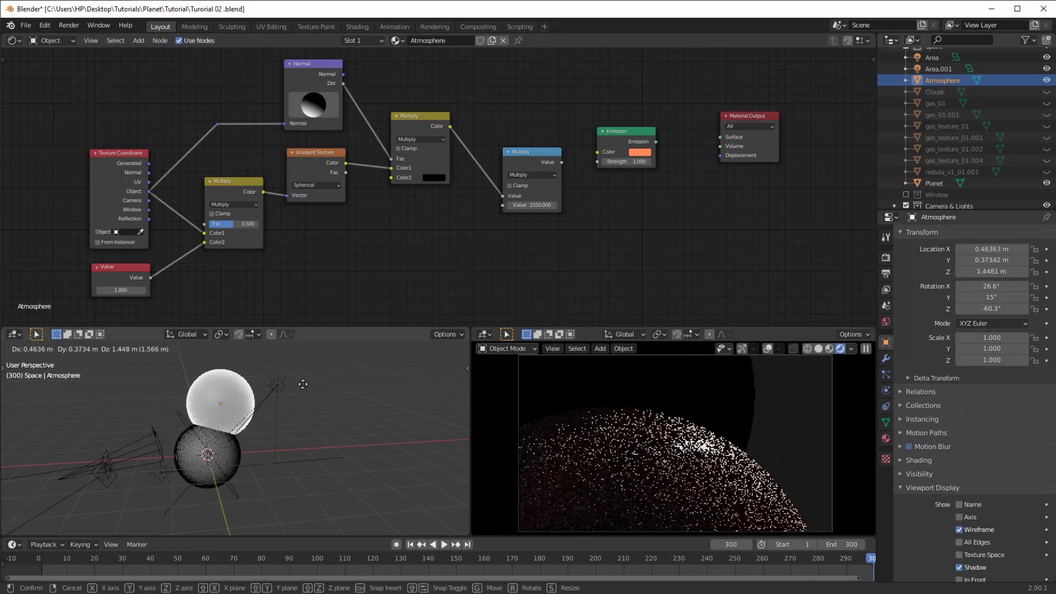
key(Escape)
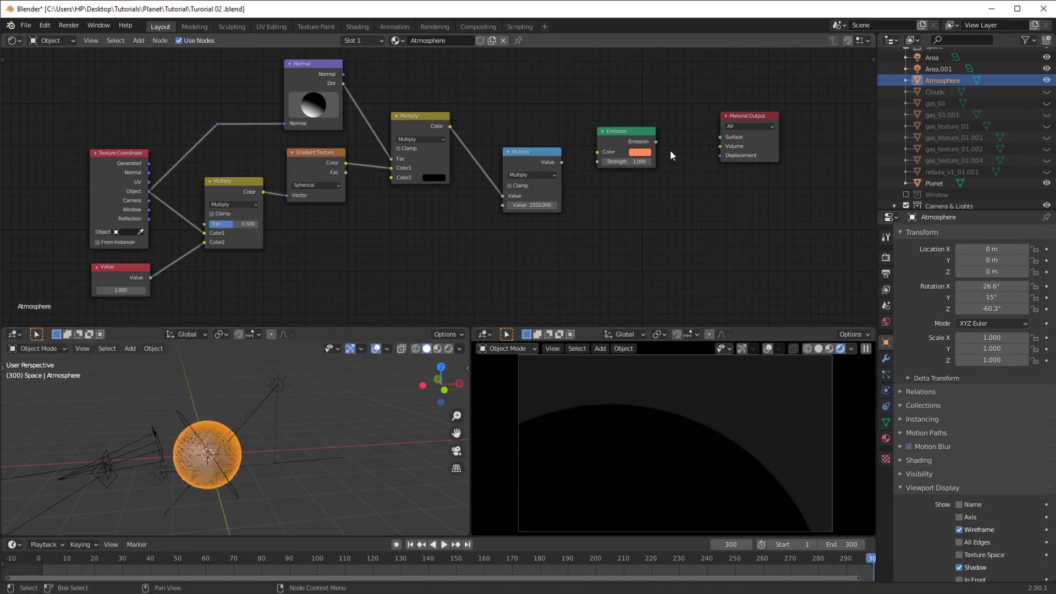
drag(656, 142, 719, 145)
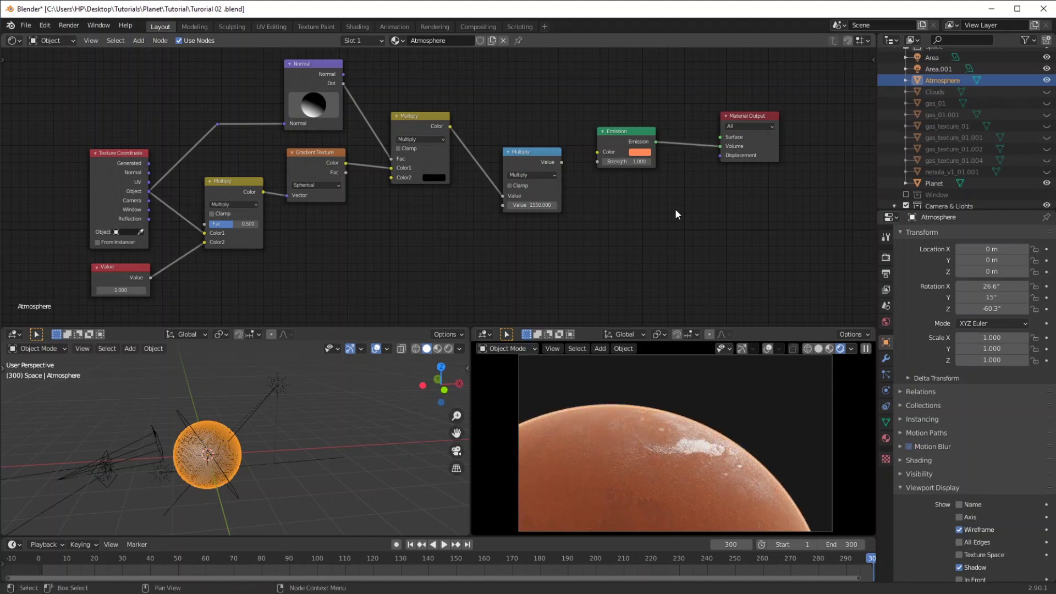
drag(561, 162, 596, 162)
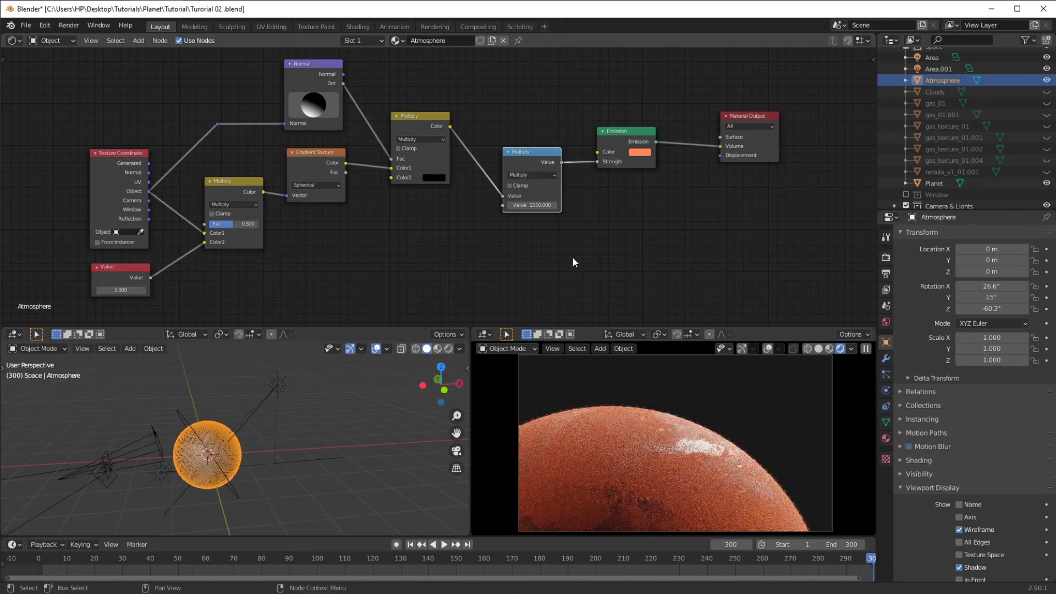
- Try a light purple glow, adjust the Normal falloff direction, and settle on orange-red emission
click(642, 153)
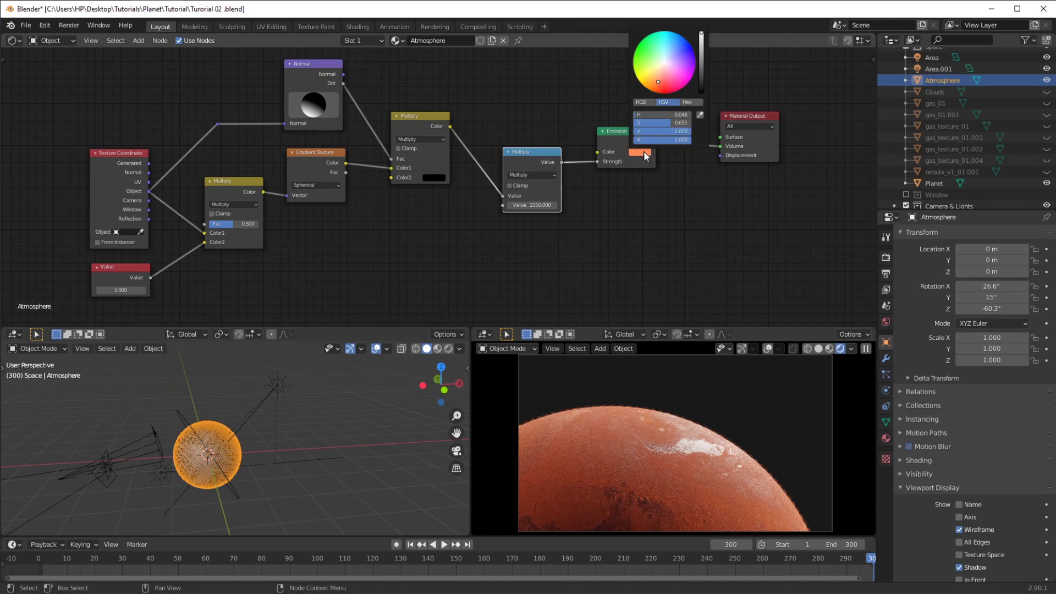
click(674, 54)
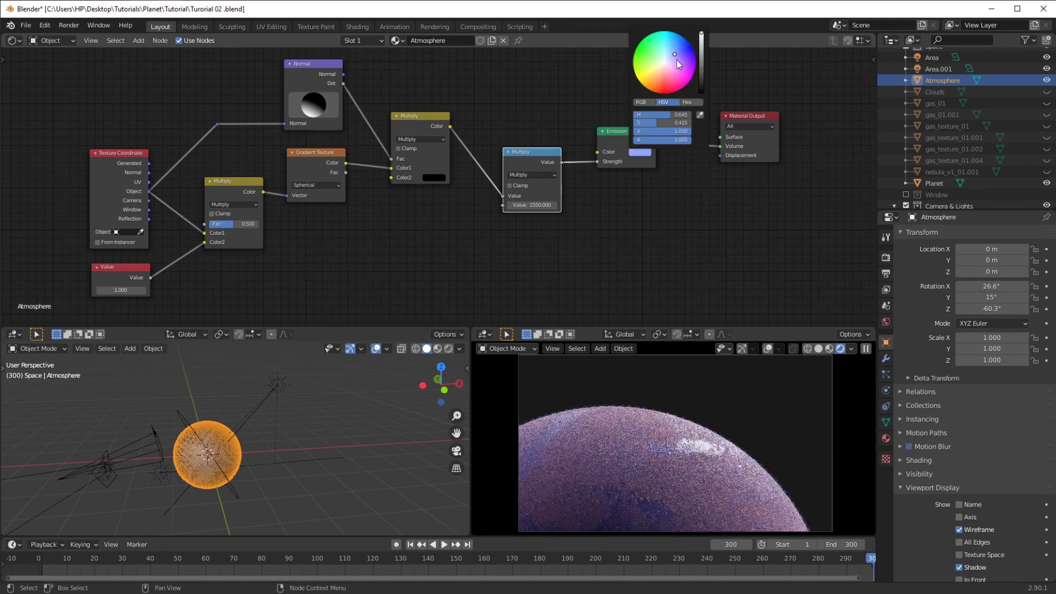
mouse_move(315, 116)
mouse_down()
mouse_move(321, 95)
mouse_move(312, 121)
mouse_move(317, 108)
mouse_up()
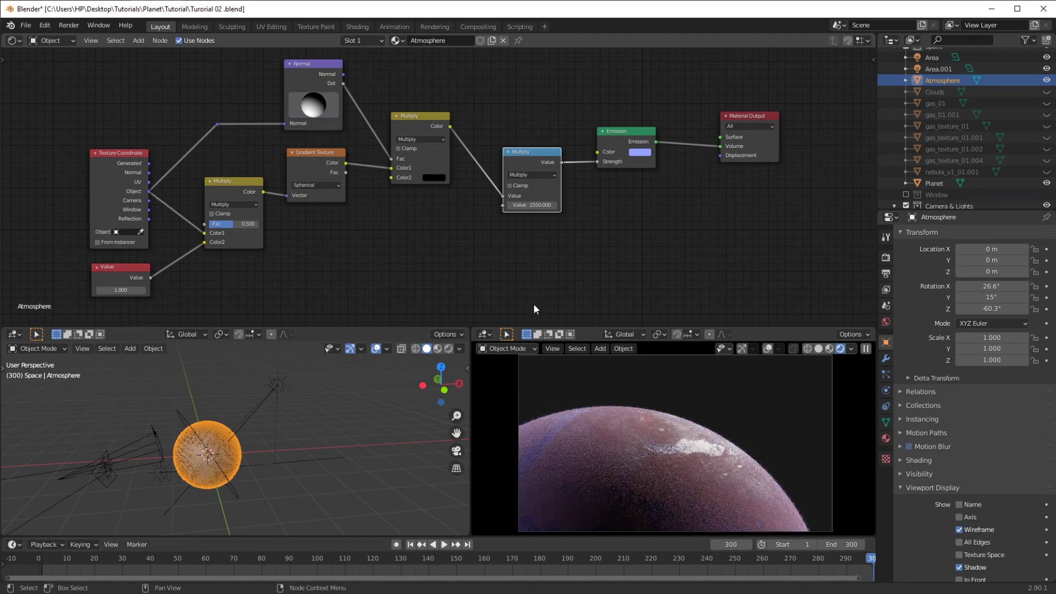
click(638, 154)
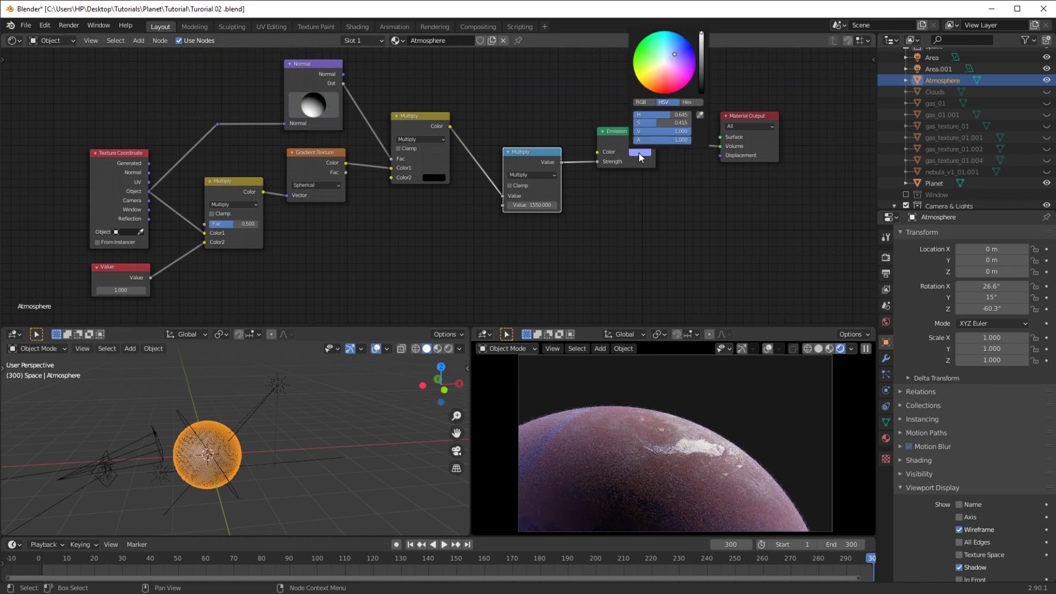
click(659, 81)
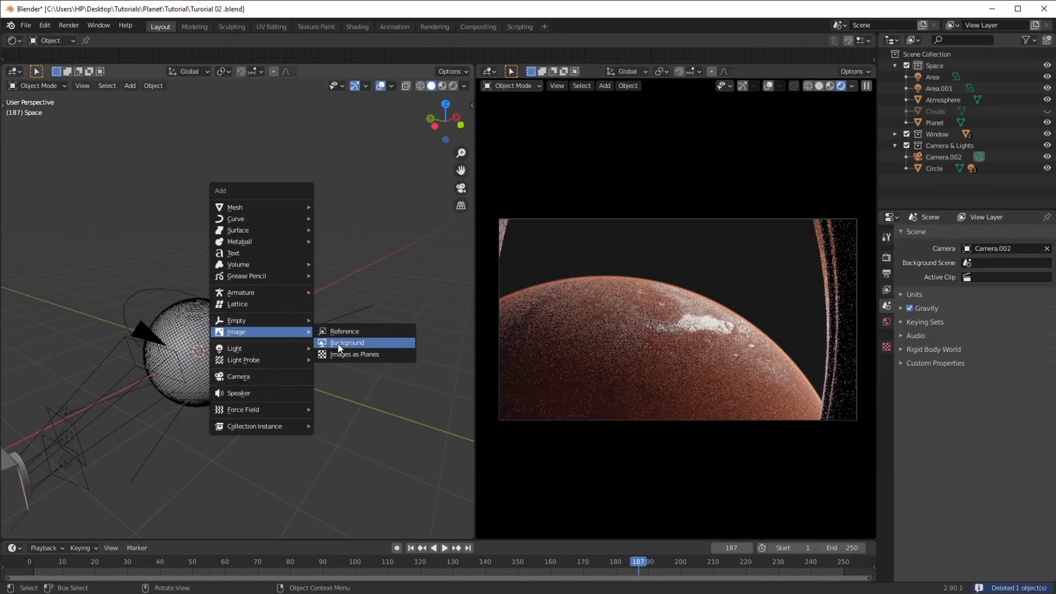
- Import nebula_v1_01.png as an image plane with an Emit material
click(348, 352)
double_click(408, 171)
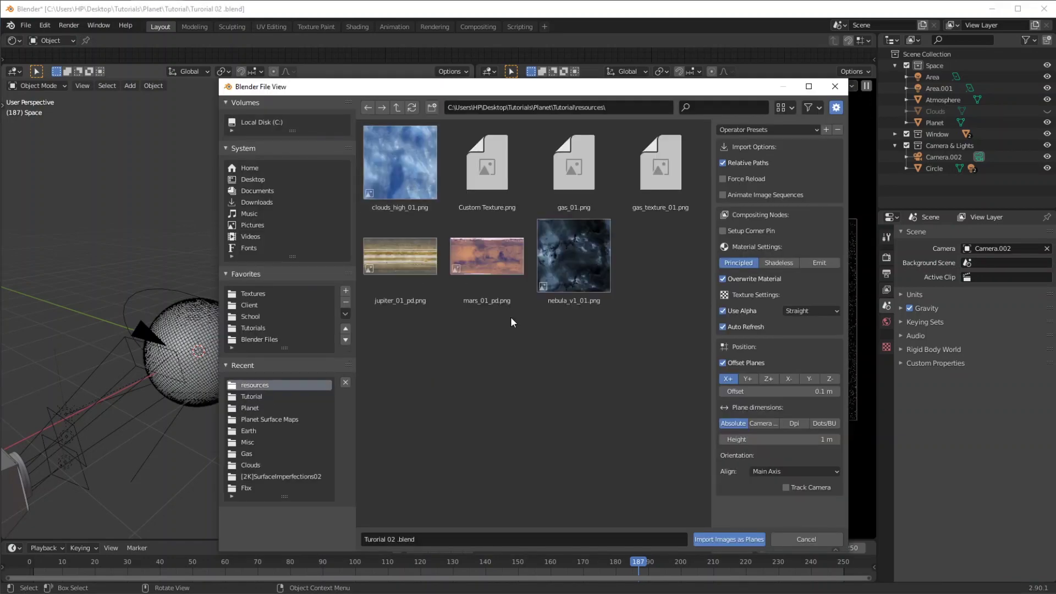
click(573, 257)
click(818, 263)
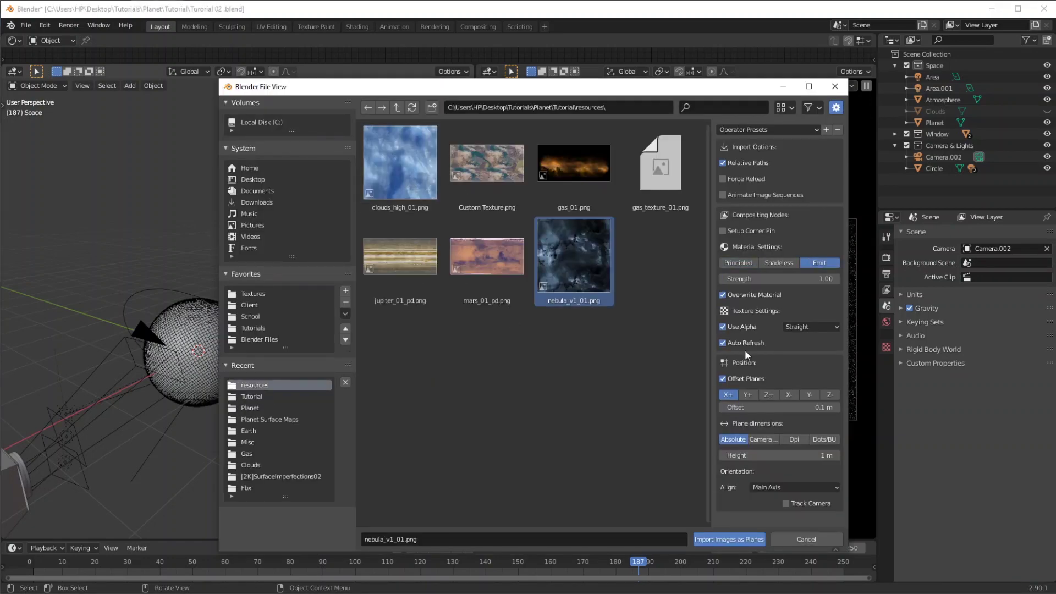
click(729, 539)
- Enlarge the nebula plane and position it behind the planet
middle_drag(232, 336, 385, 324)
key(g)
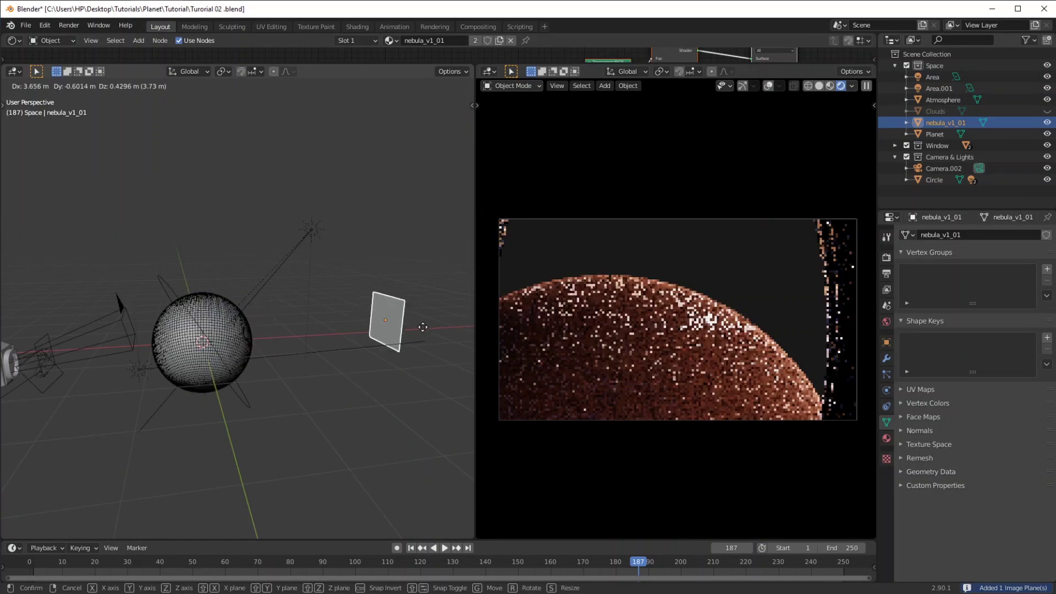
click(335, 282)
key(s)
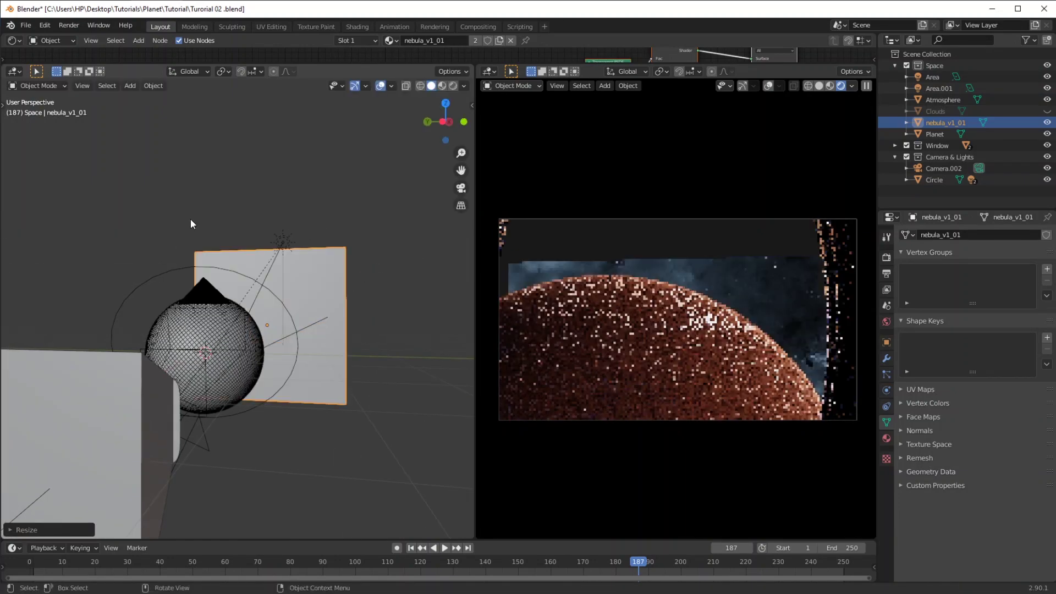
click(286, 255)
key(g)
click(330, 308)
scroll(334, 295, down, 1)
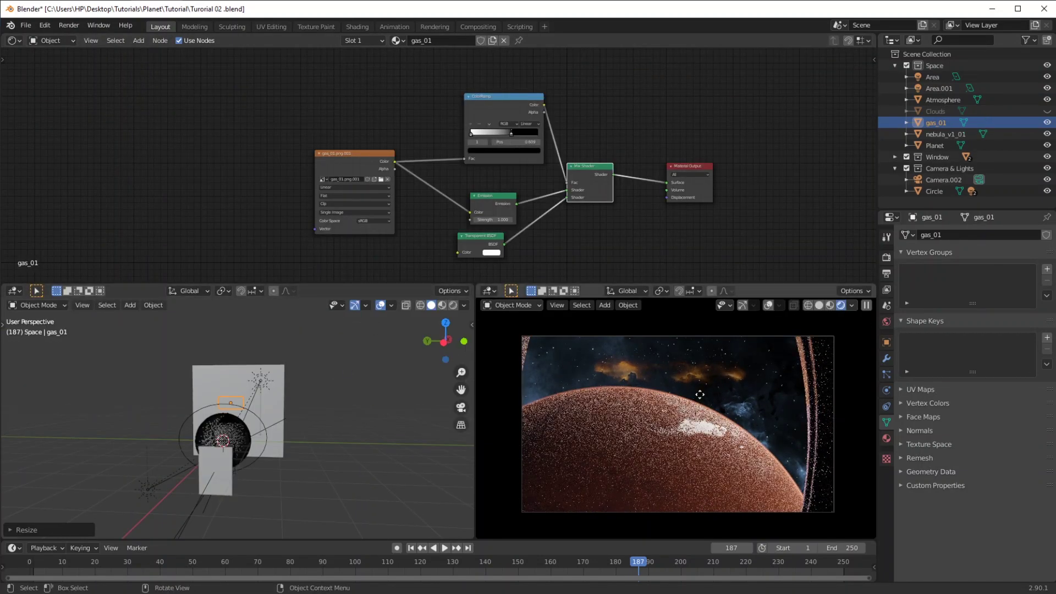
- Move and resize the gas_01 plane into place
key(g)
key(s)
key(g)
key(Return)
- Duplicate the gas_01 plane, then rotate and reposition the copy
key(shift+d)
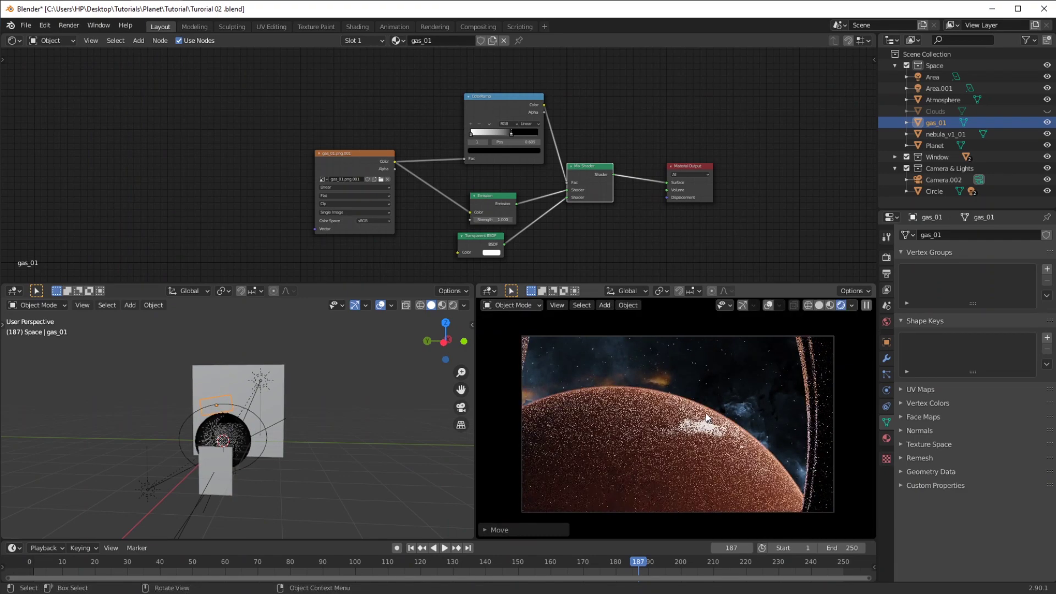
key(r)
key(Return)
key(g)
key(Return)
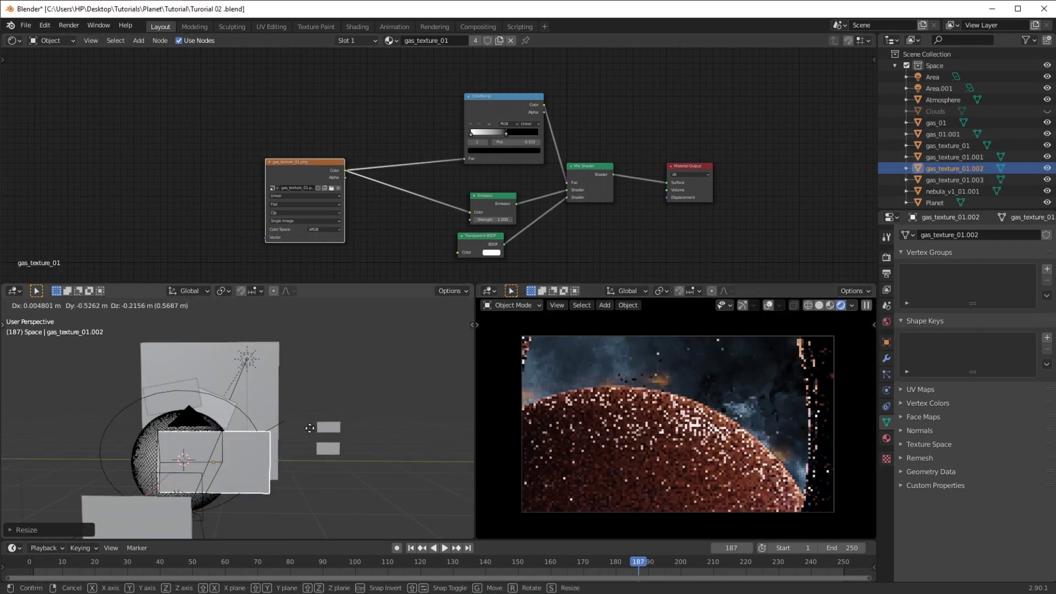
key(Return)
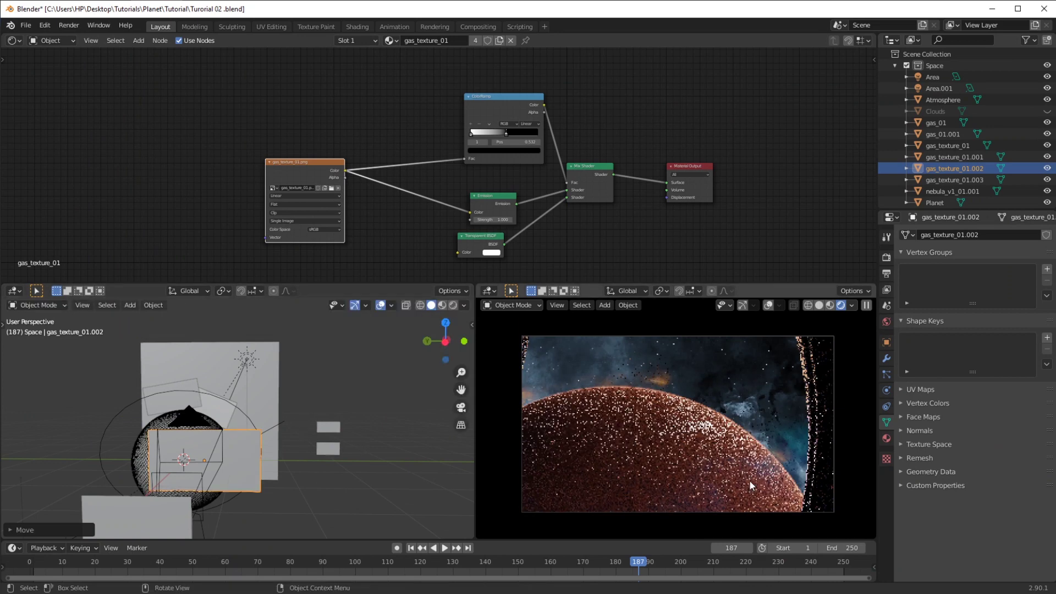
- Move the gas texture plane to a new spot and duplicate it
key(g)
click(736, 482)
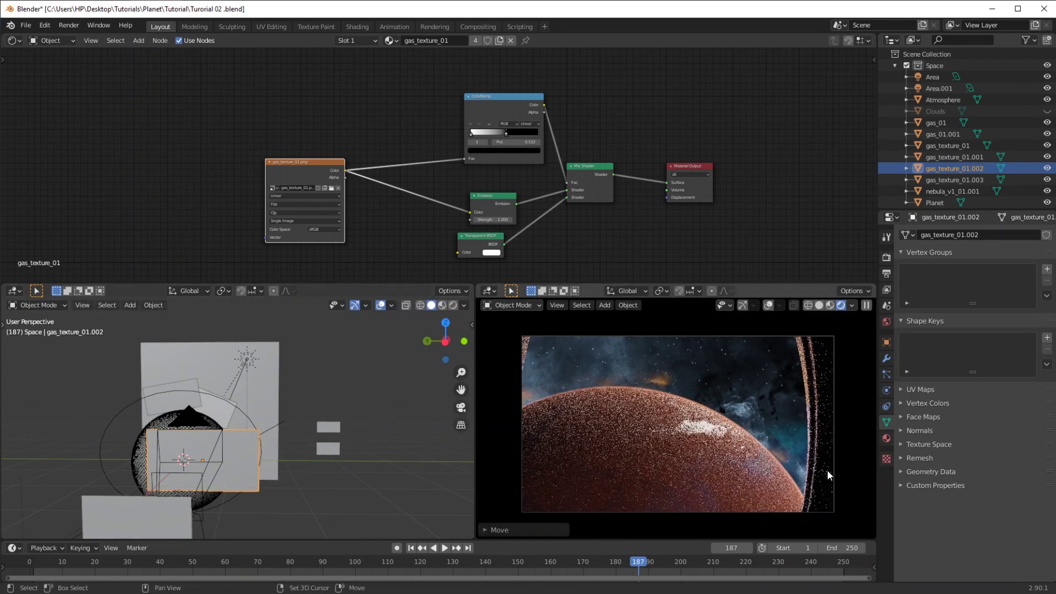
key(shift+d)
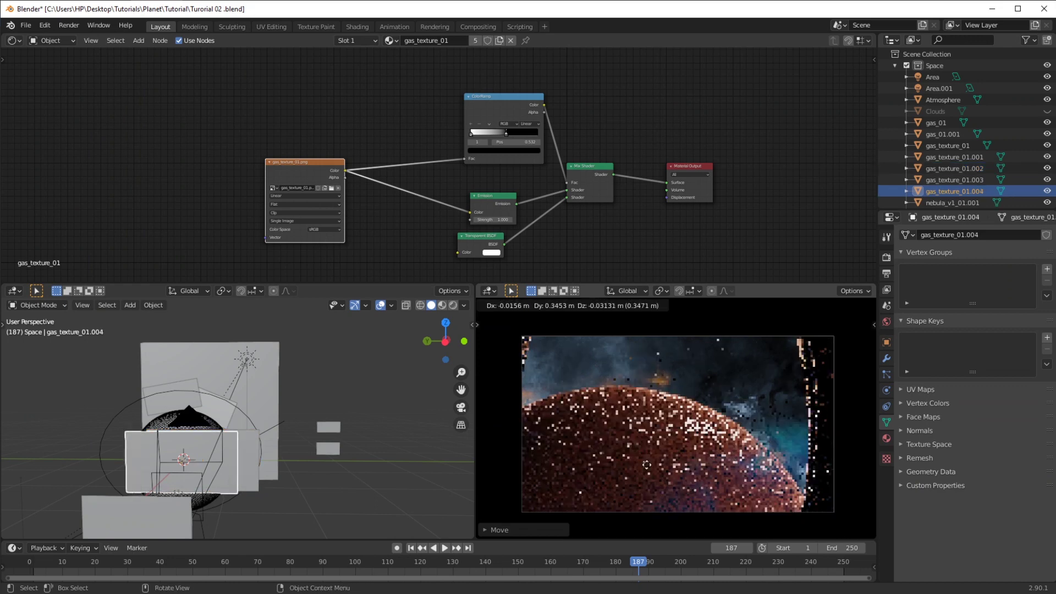
- Shift the duplicated gas plane left, stretch its ColorRamp white stop to 1.000, then enlarge and reposition it
click(546, 483)
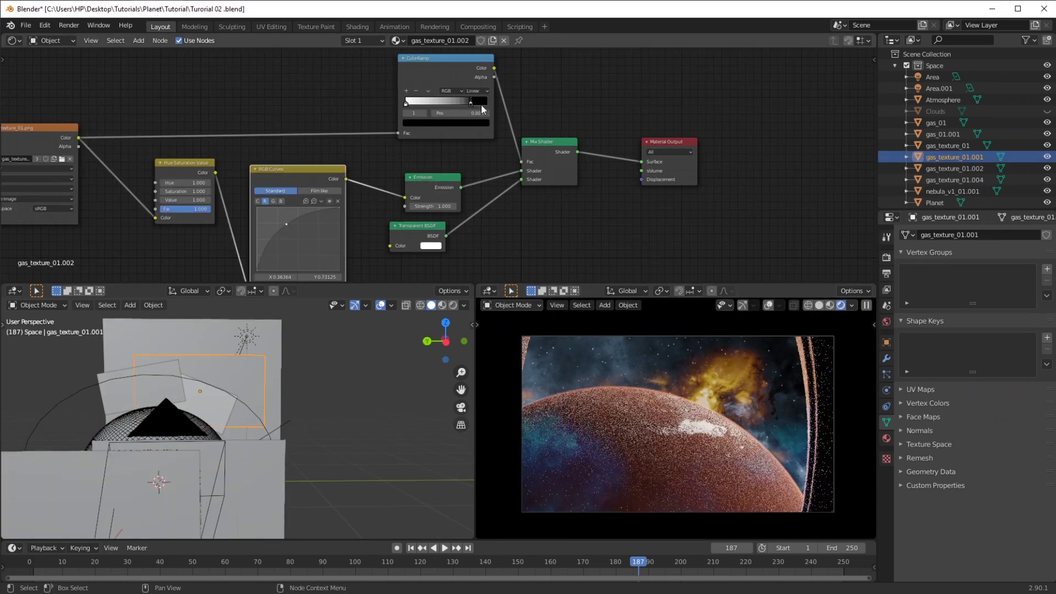
drag(483, 108, 508, 116)
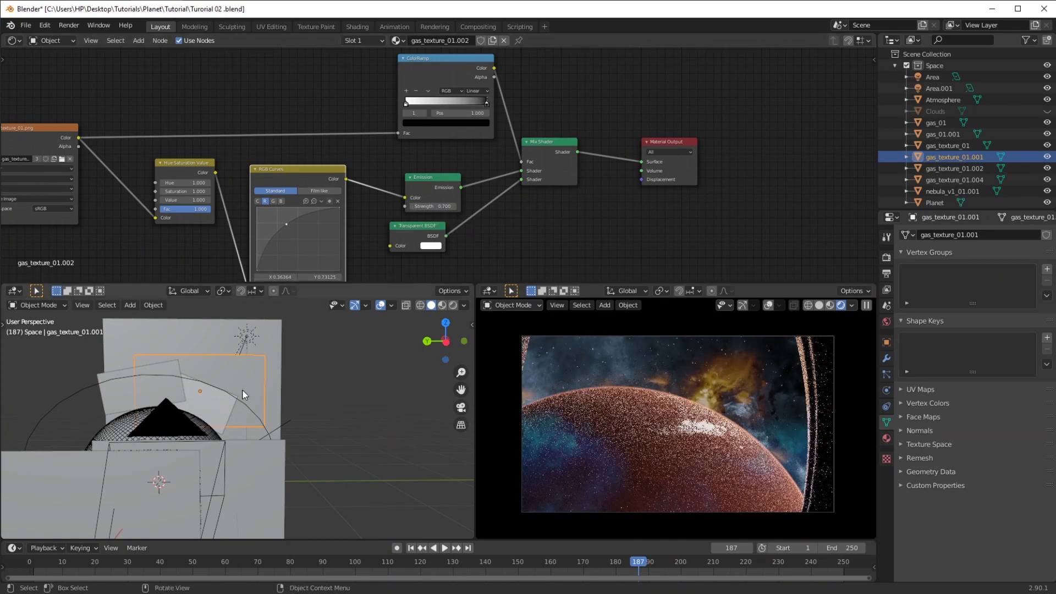
key(s)
click(297, 400)
key(g)
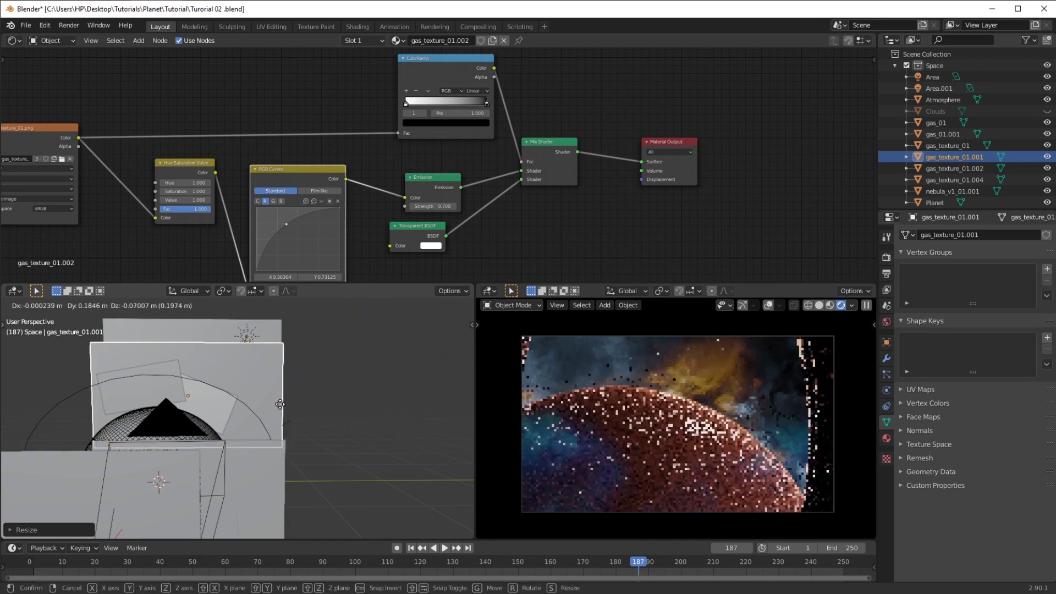
click(279, 405)
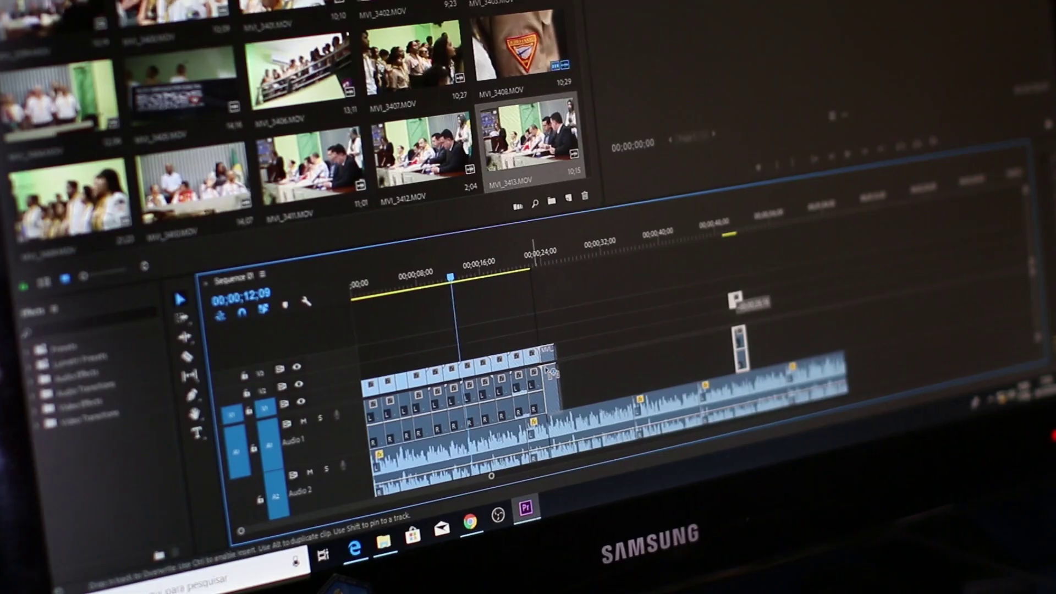
- Add a clip to the end of Sequence 01's video track and play back about a second
drag(550, 371, 552, 370)
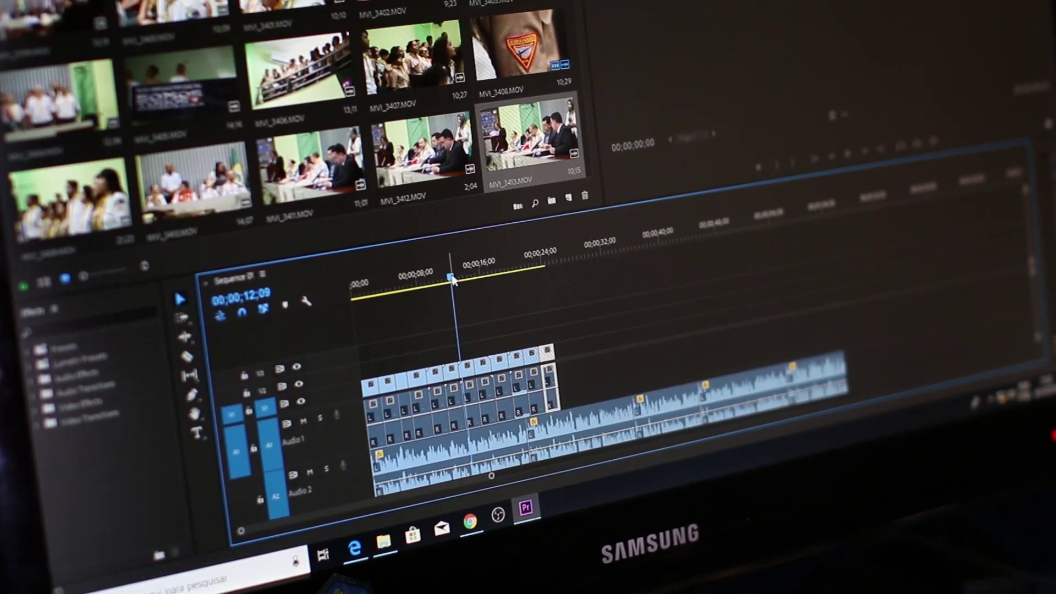
drag(522, 289, 525, 292)
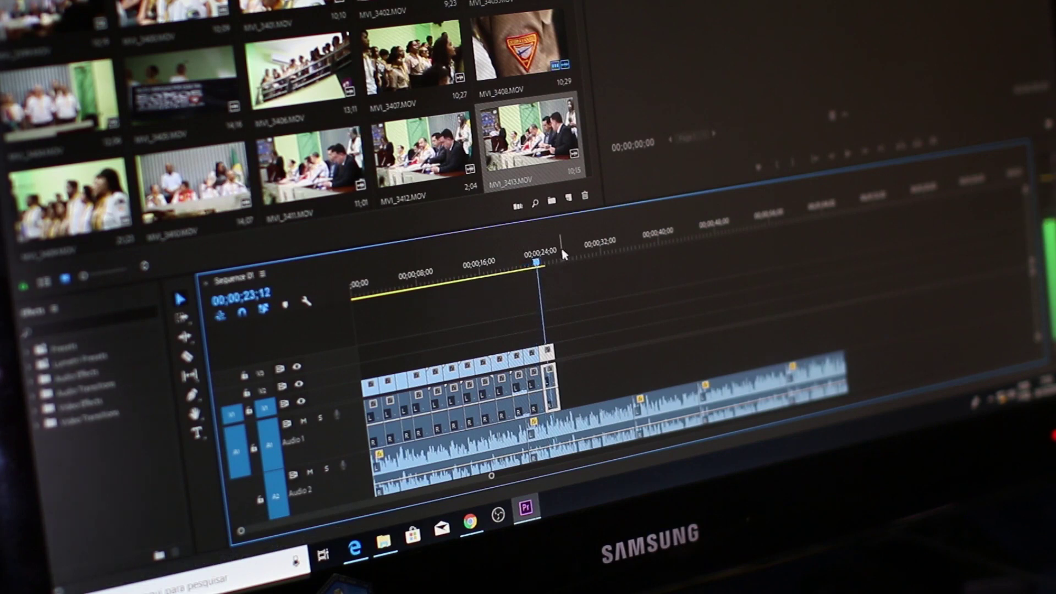
key(space)
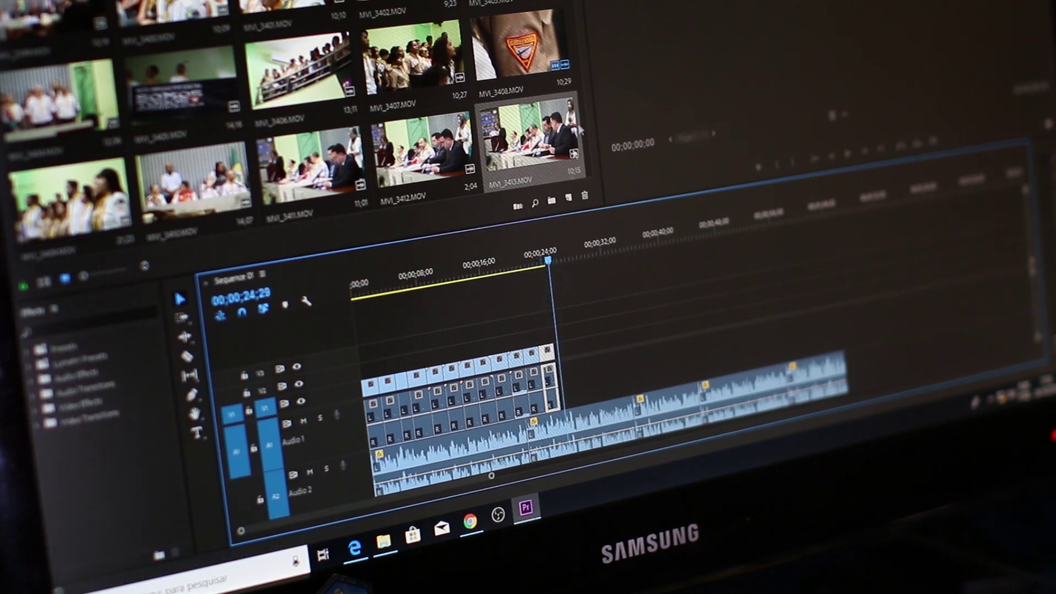